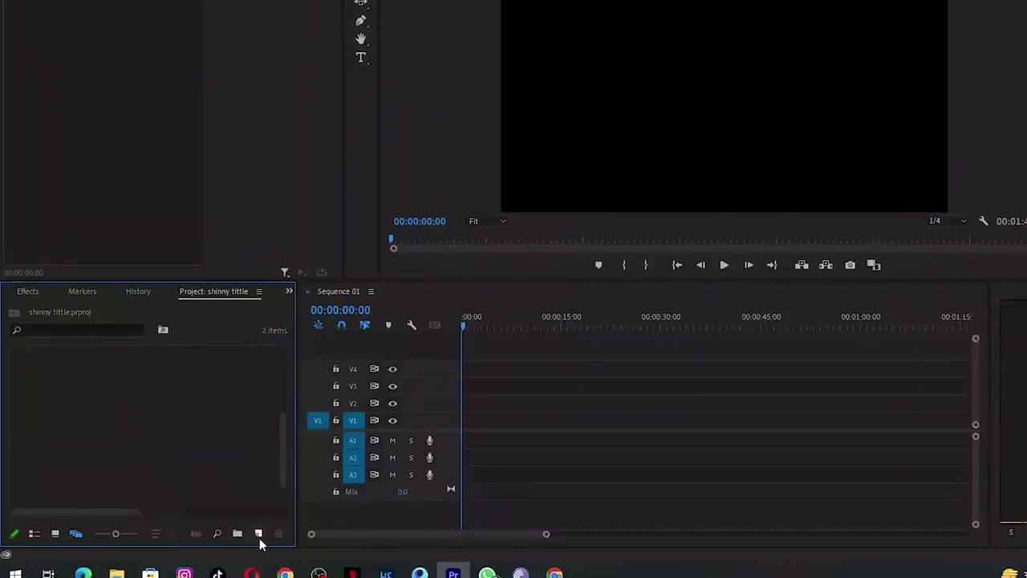
Create a light cyan #BCDADC Color Matte named 'Color Matte' and place it at the start of V1.
click(255, 533)
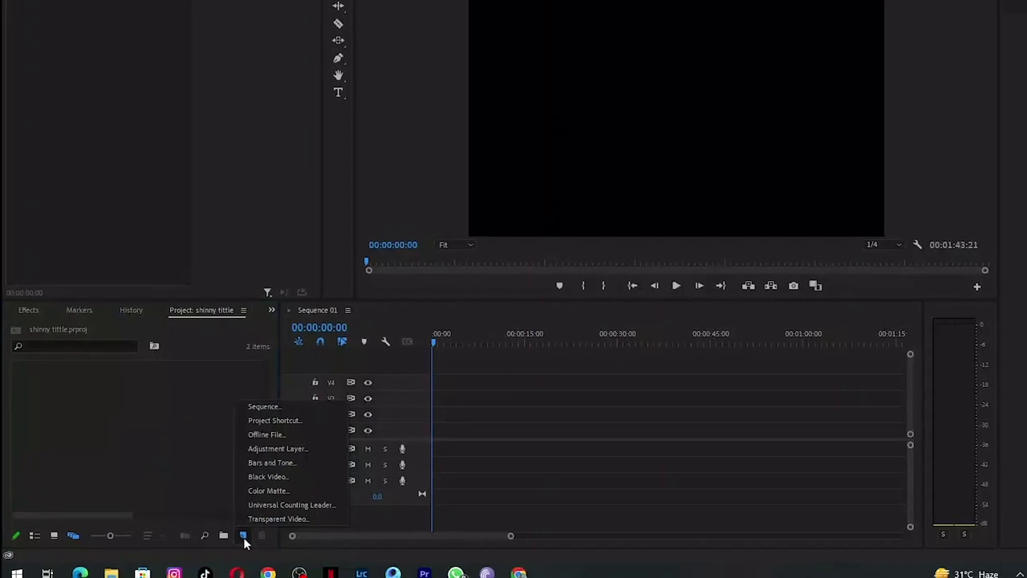
click(258, 493)
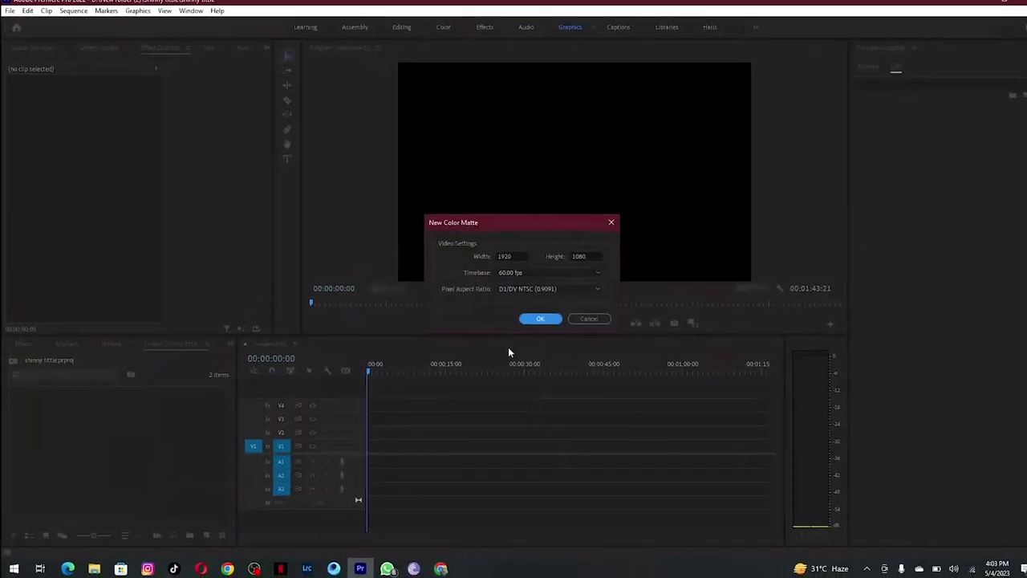
click(537, 323)
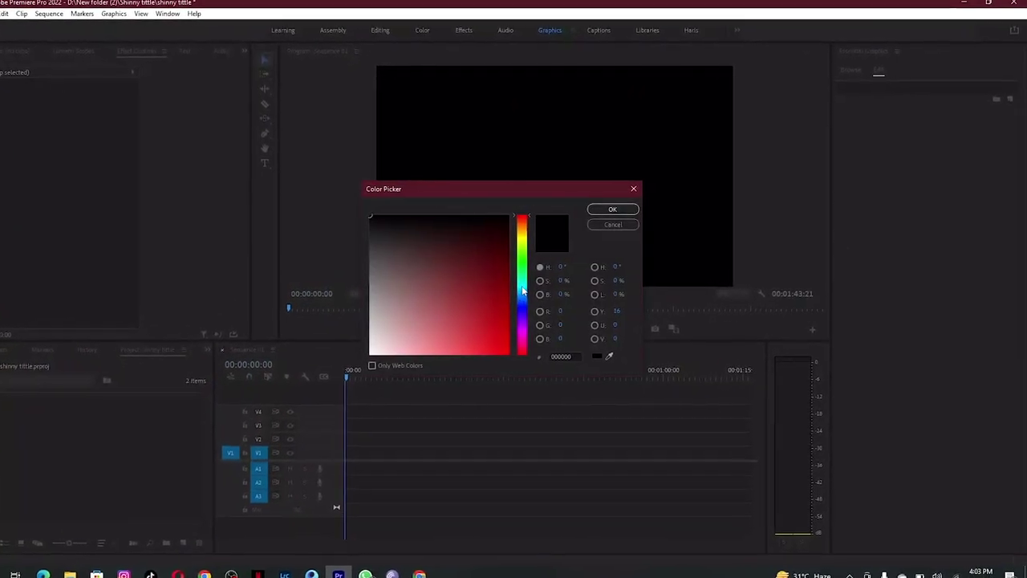
click(530, 284)
click(384, 335)
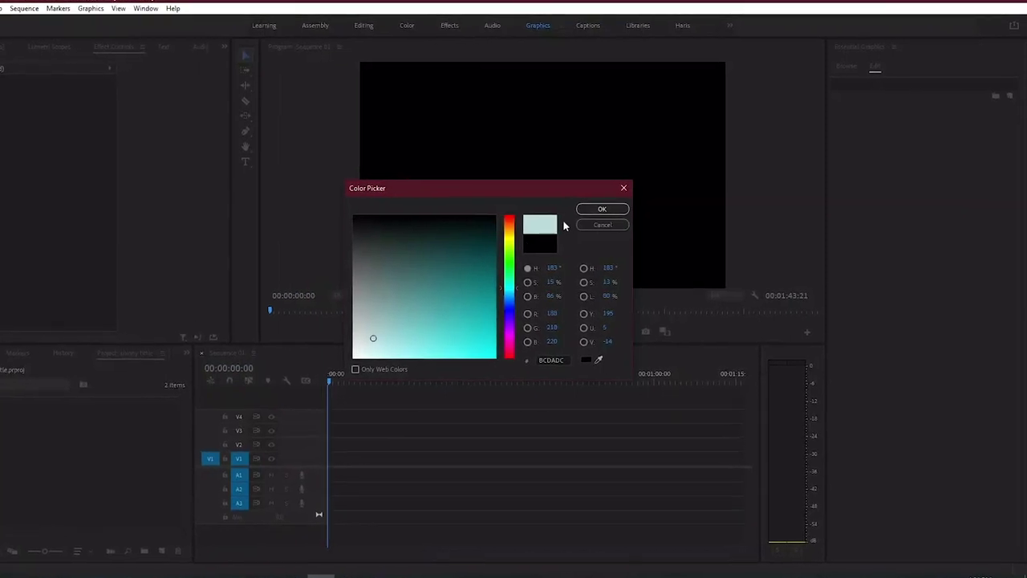
click(599, 208)
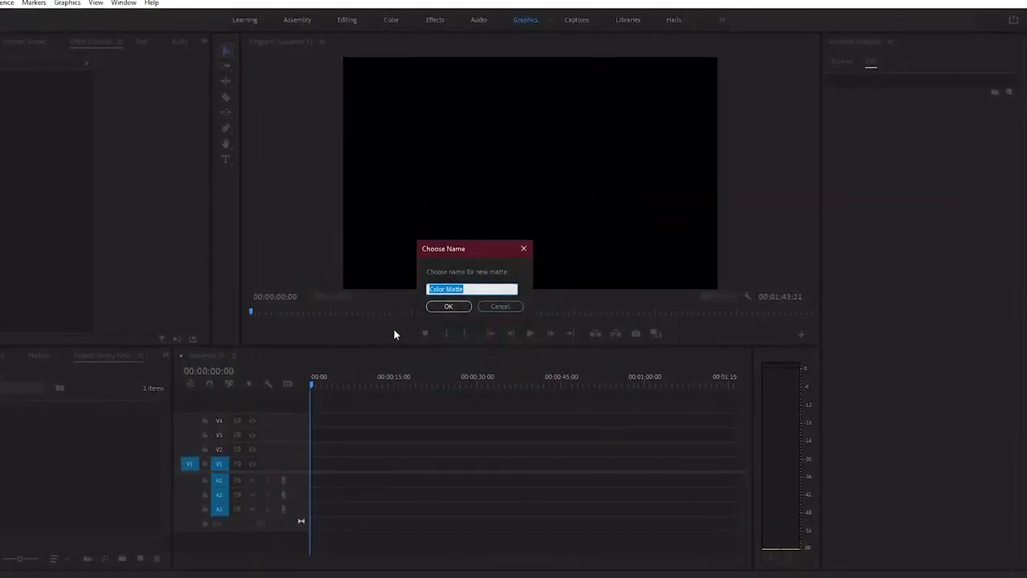
click(442, 307)
mouse_move(24, 442)
mouse_down()
mouse_move(339, 473)
mouse_move(290, 471)
mouse_move(329, 472)
mouse_up()
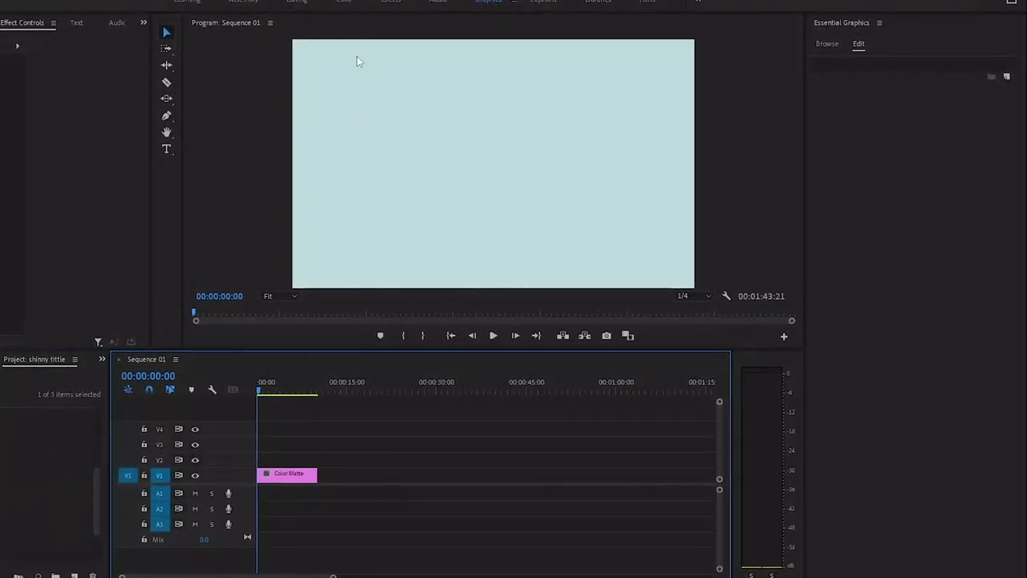
In the Color workspace, give the matte a Lumetri vignette: Amount -1.7, Midpoint 13, Roundness 89.1, Feather 89.7.
click(345, 6)
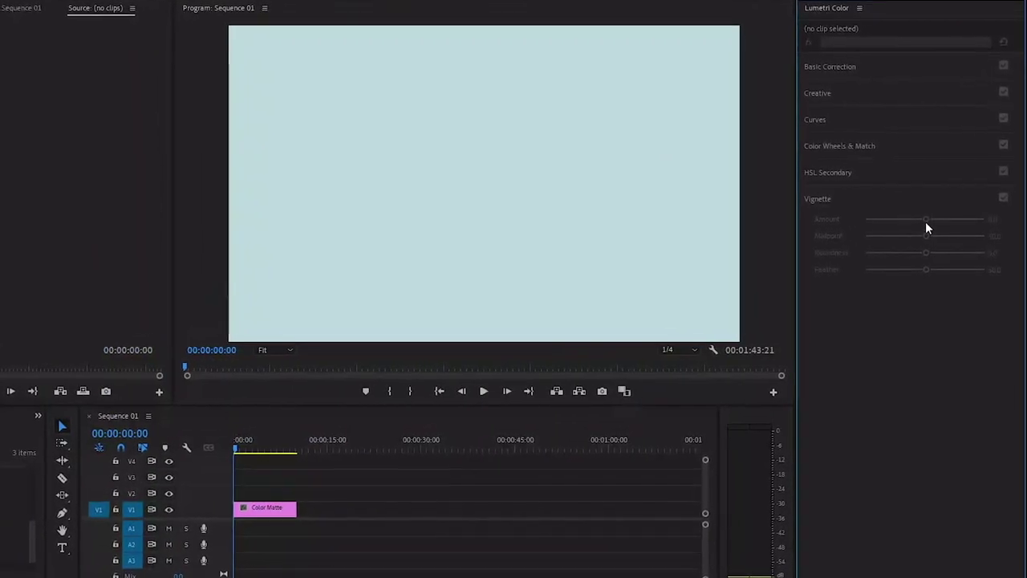
click(277, 510)
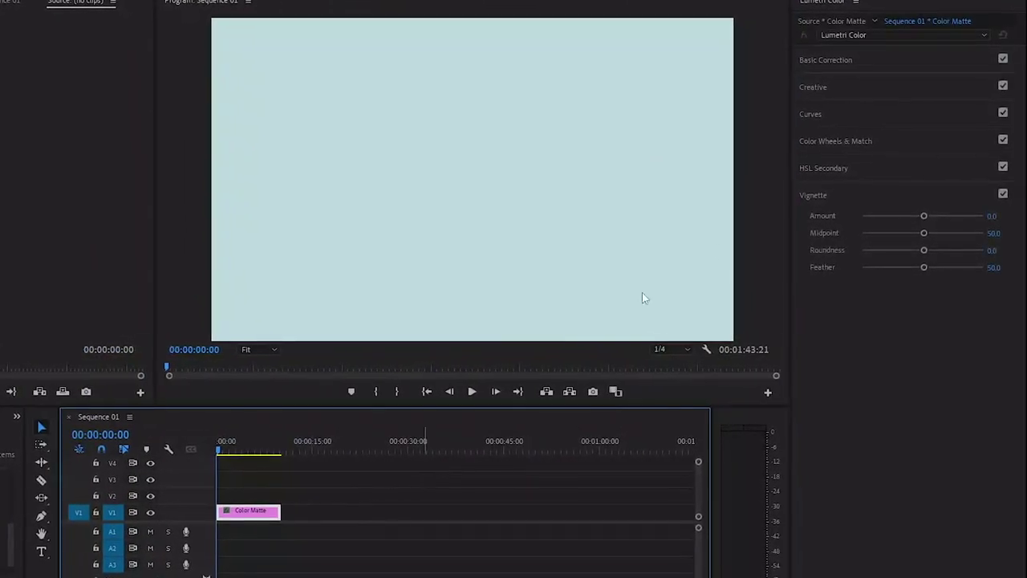
mouse_move(922, 215)
mouse_down()
mouse_move(900, 216)
mouse_move(896, 242)
mouse_move(985, 251)
mouse_move(980, 268)
mouse_up()
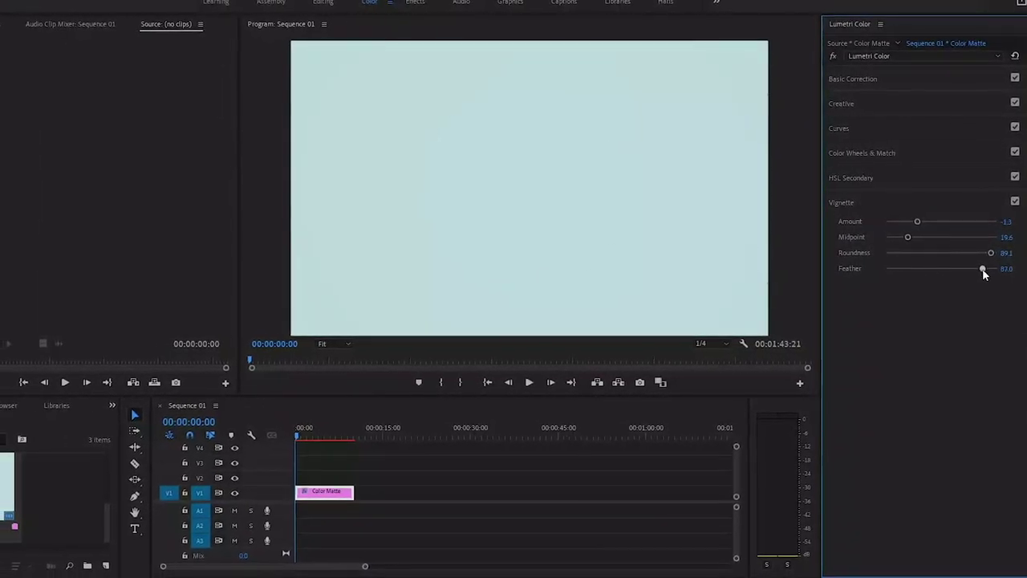
drag(918, 221, 913, 240)
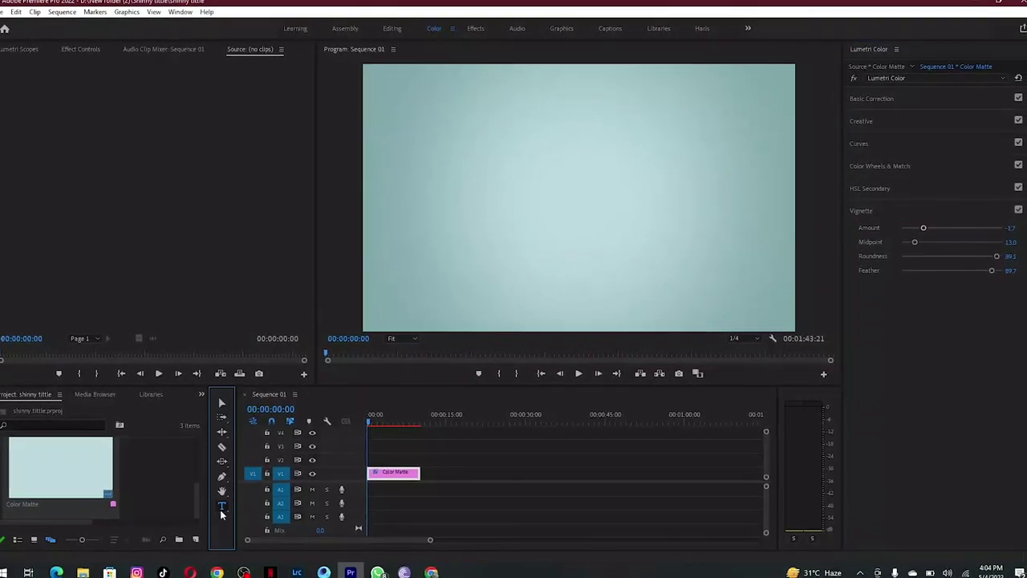
Type the title 'Shinny Tittle' in the Program monitor as a new text graphic on V2.
click(220, 509)
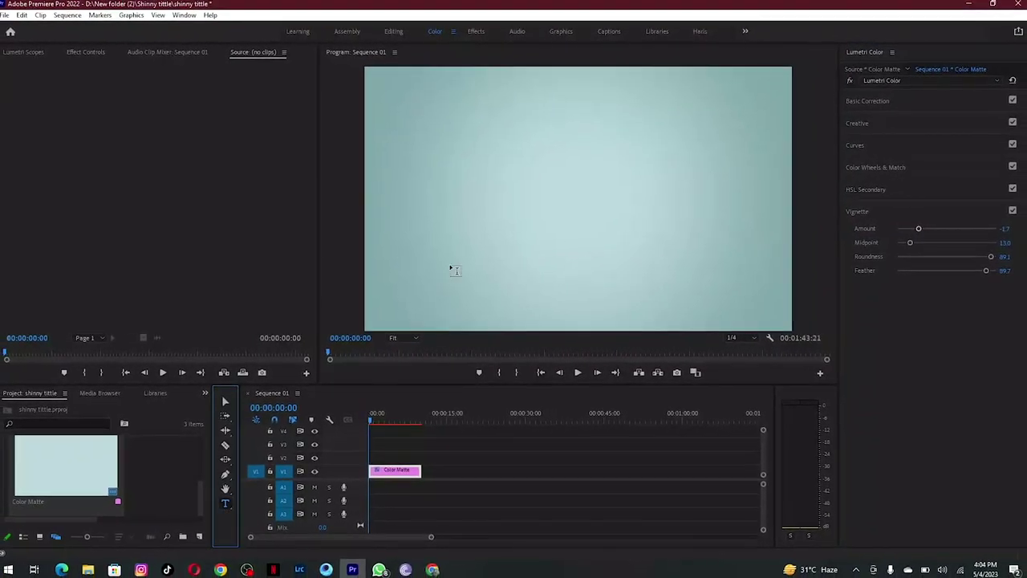
click(476, 196)
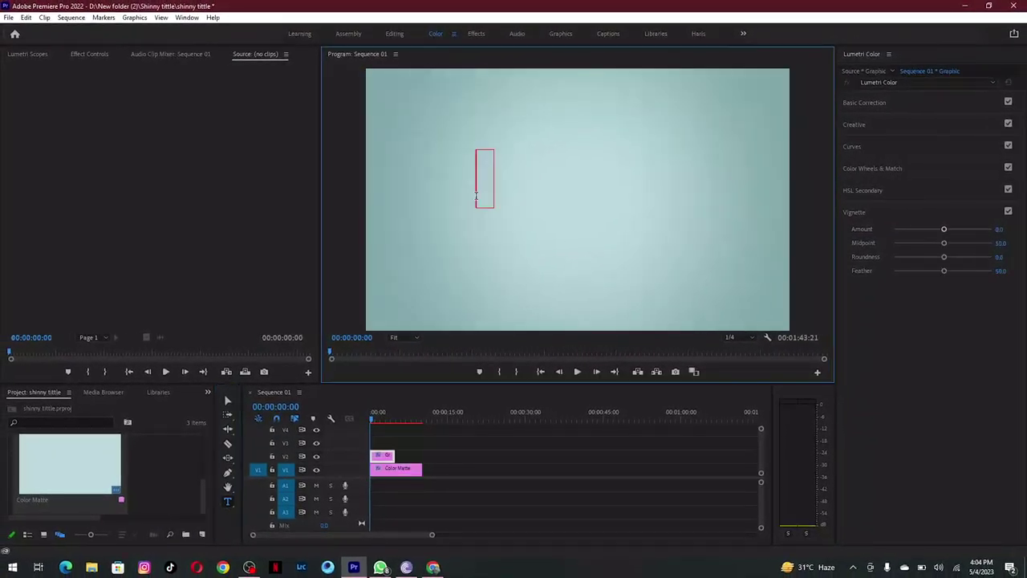
text(Sh)
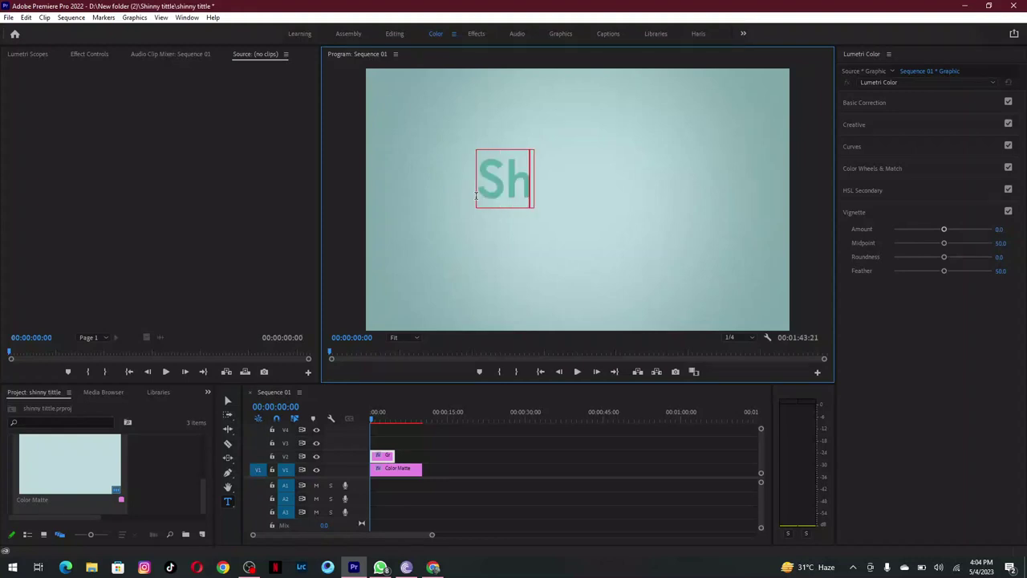
text(in)
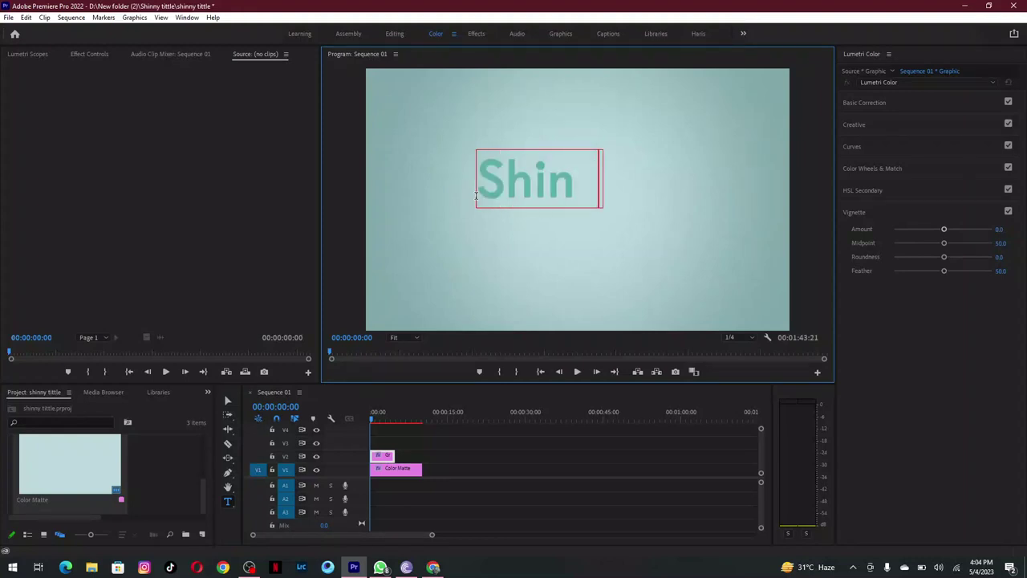
text(ny)
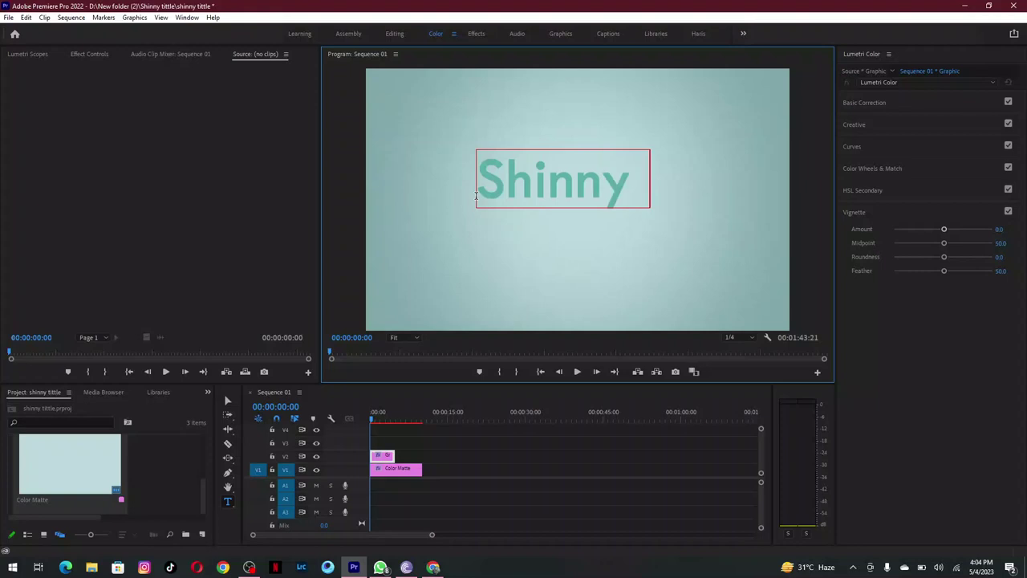
text( T)
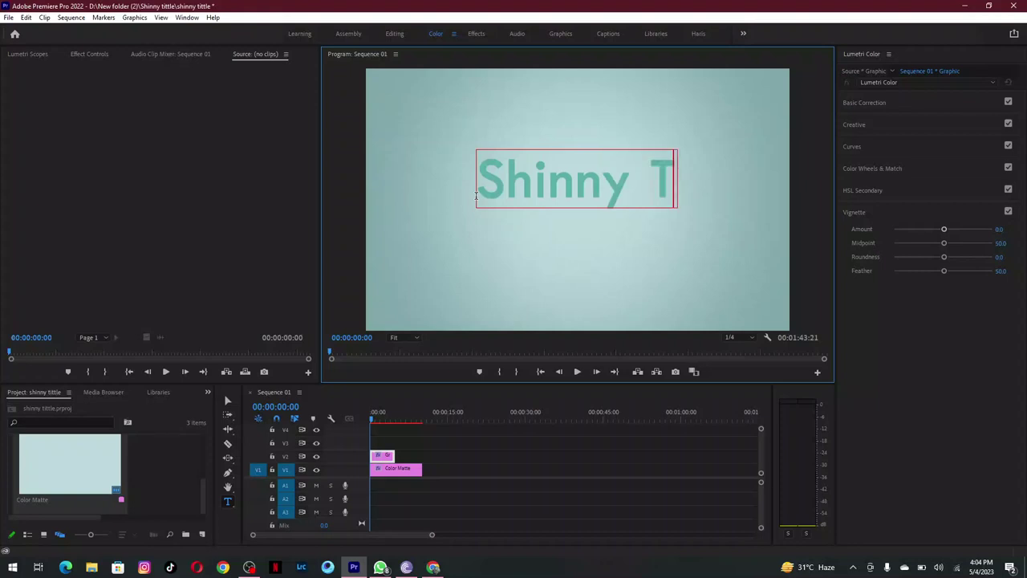
text(ittle)
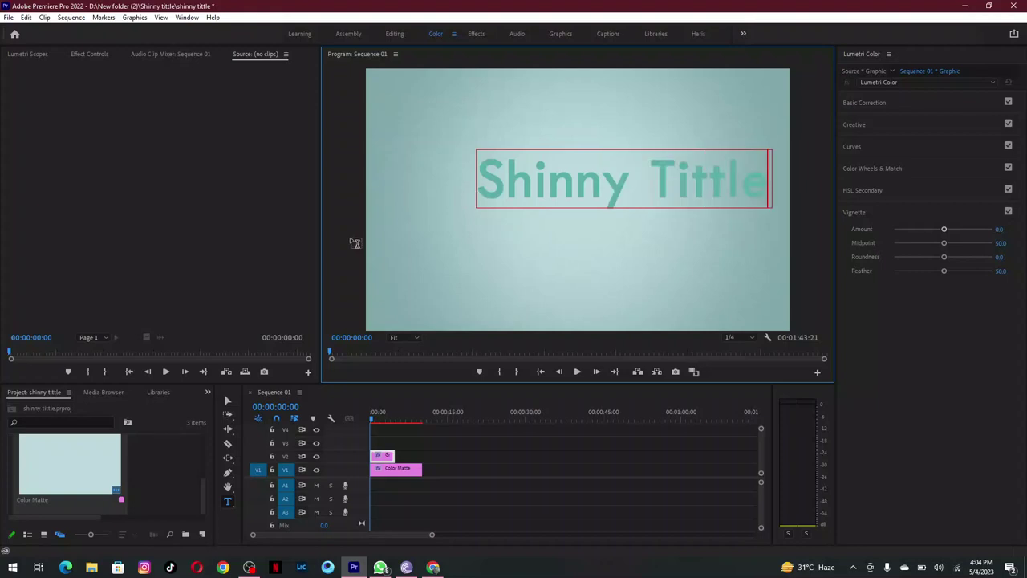
click(225, 401)
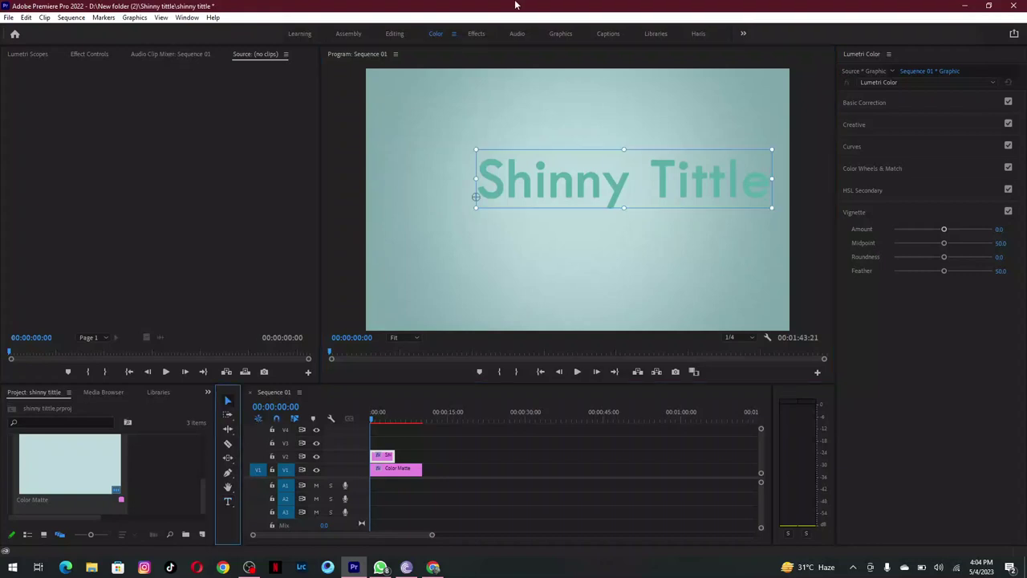
Centre the Shinny Tittle text horizontally and vertically, and extend its clip to the matte's length.
click(555, 35)
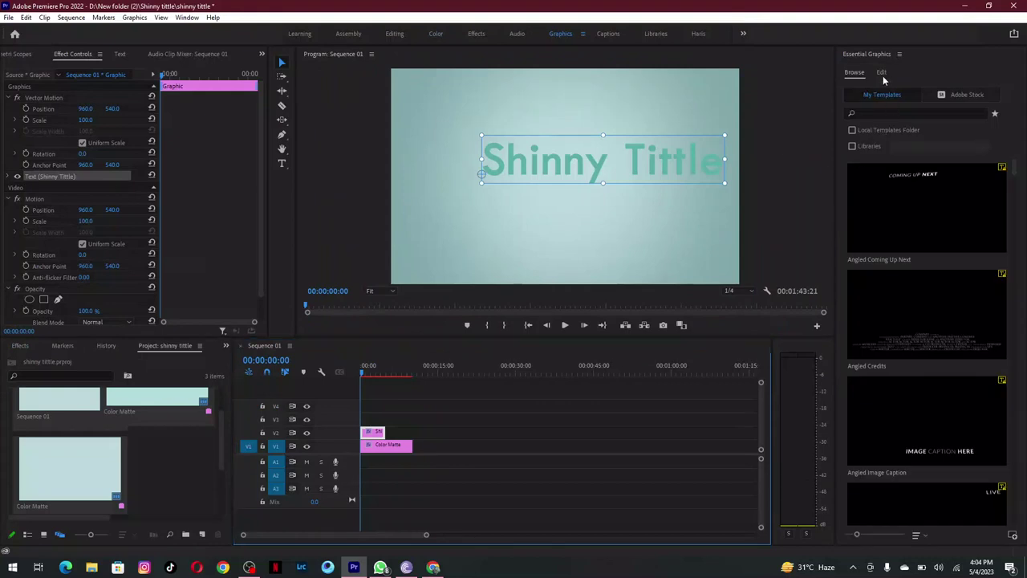
click(881, 73)
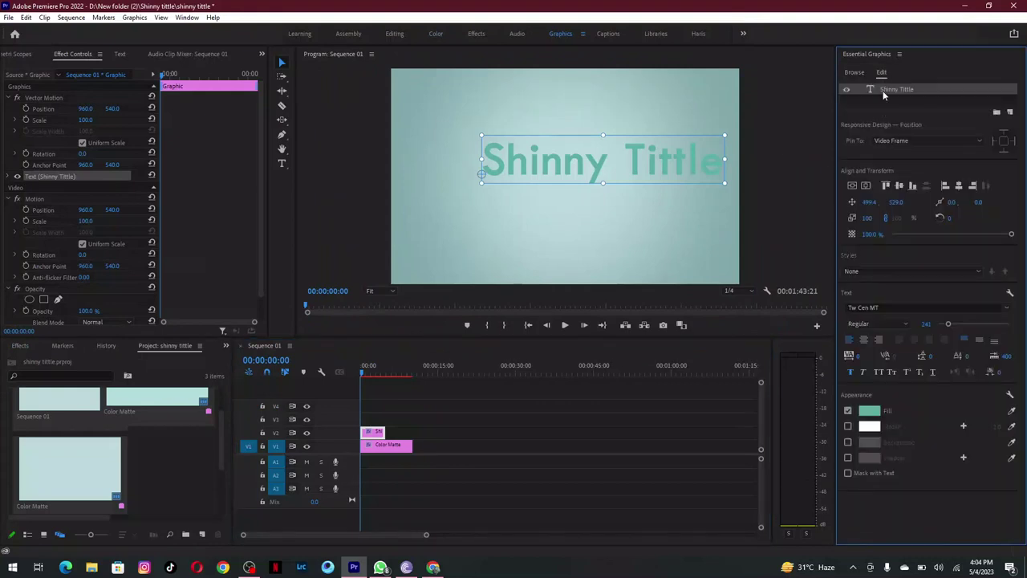
click(852, 186)
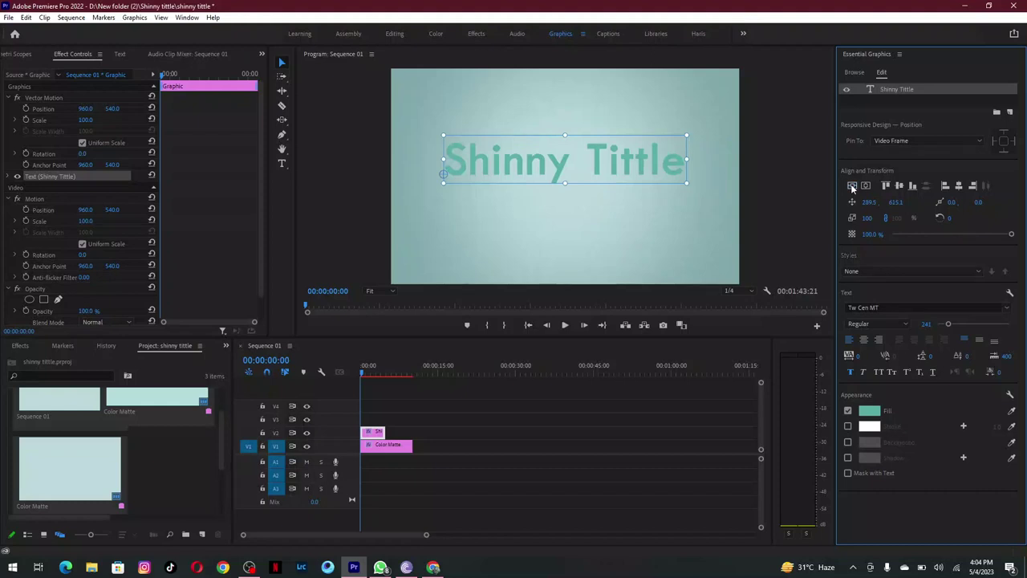
click(852, 186)
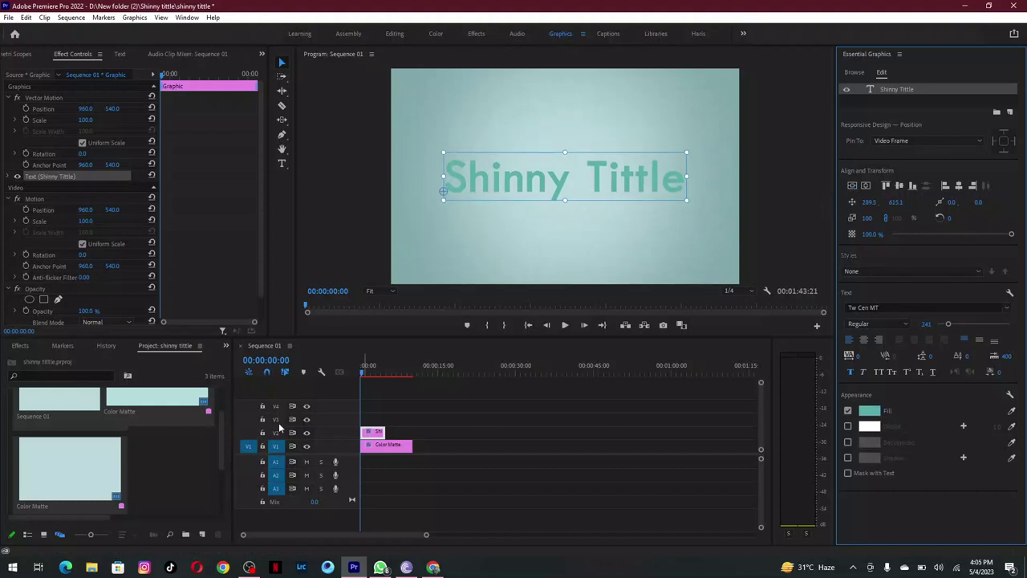
drag(385, 432, 411, 433)
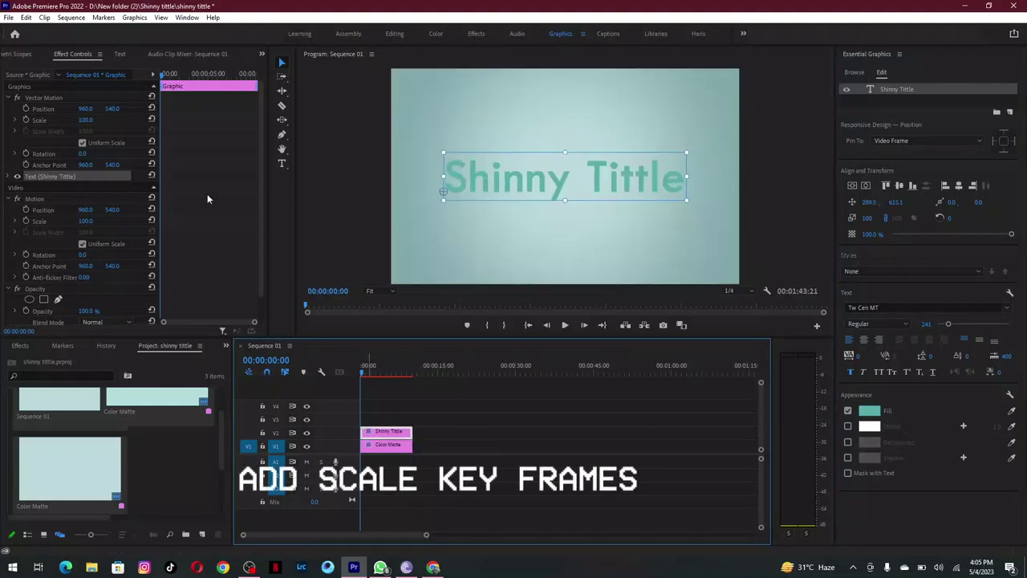
Keyframe the title's Scale so it animates between about 55 and 100.
click(25, 121)
click(163, 122)
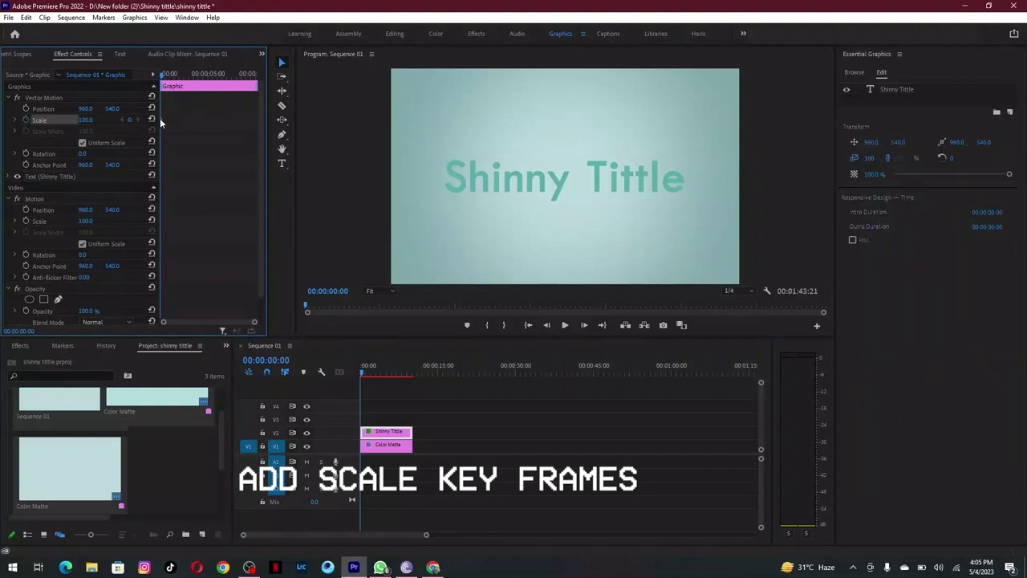
drag(162, 119, 253, 127)
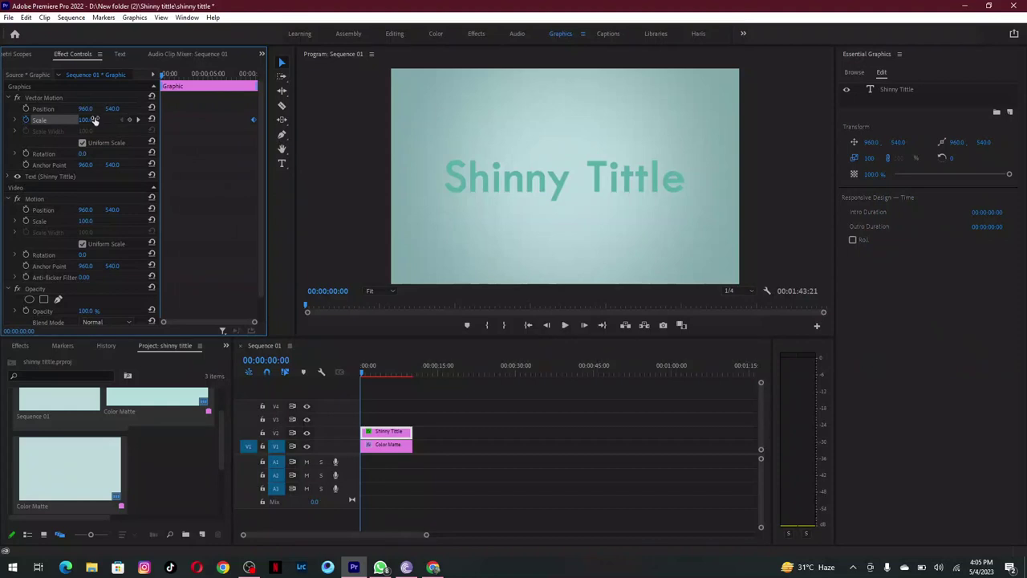
drag(85, 120, 45, 120)
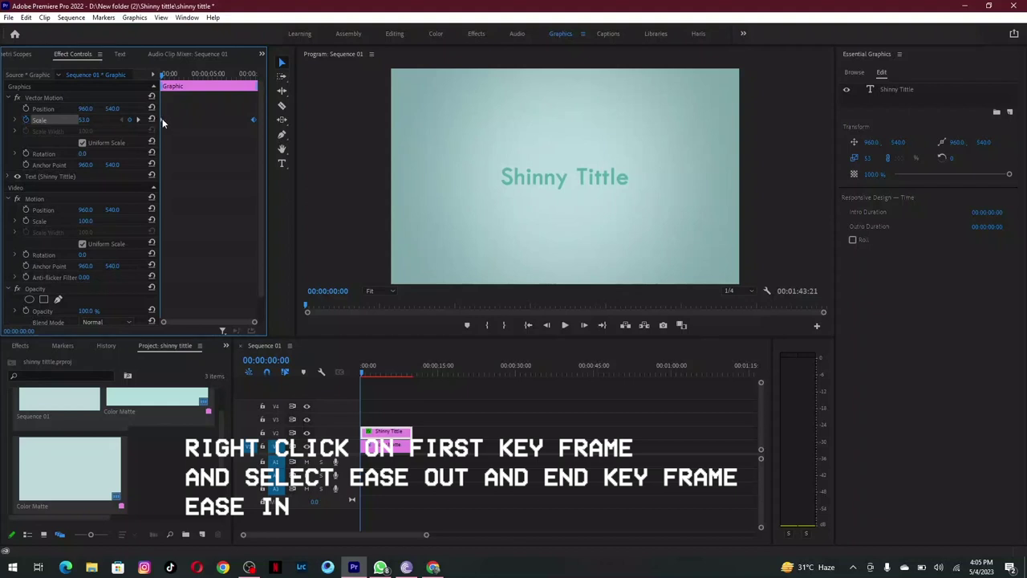
Apply Ease Out to the first Scale keyframe and Ease In to the last.
right_click(162, 118)
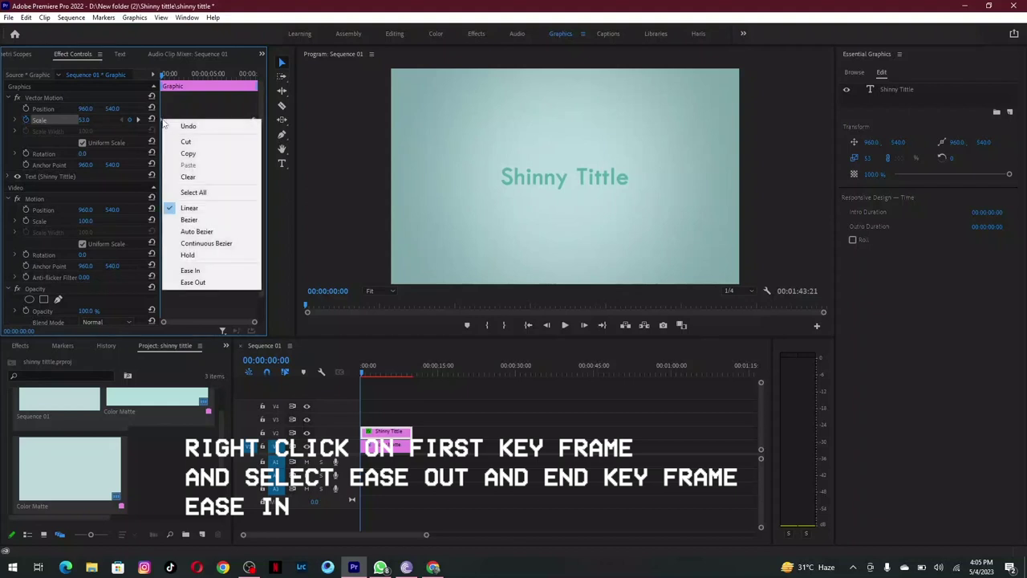
click(206, 279)
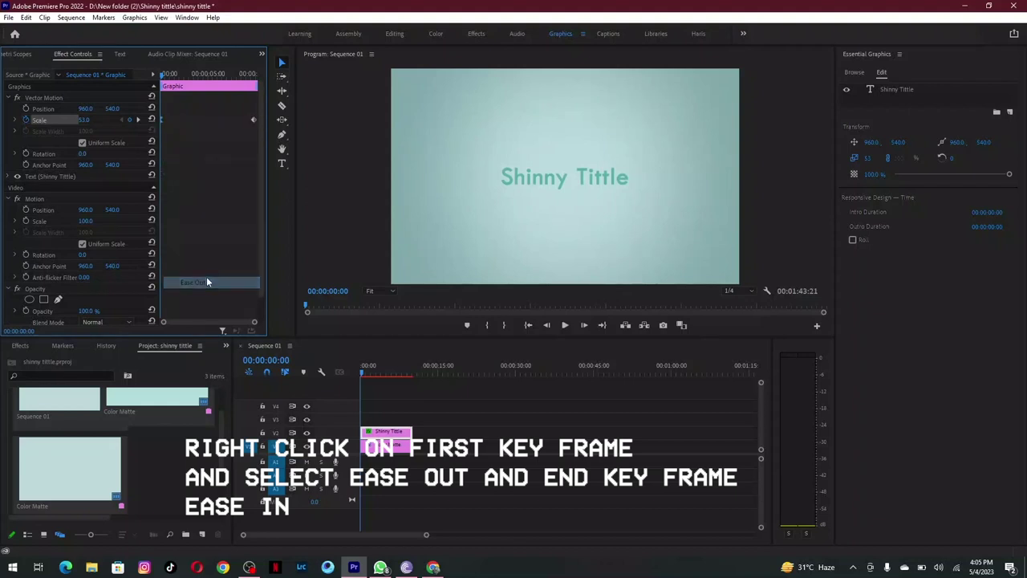
right_click(251, 119)
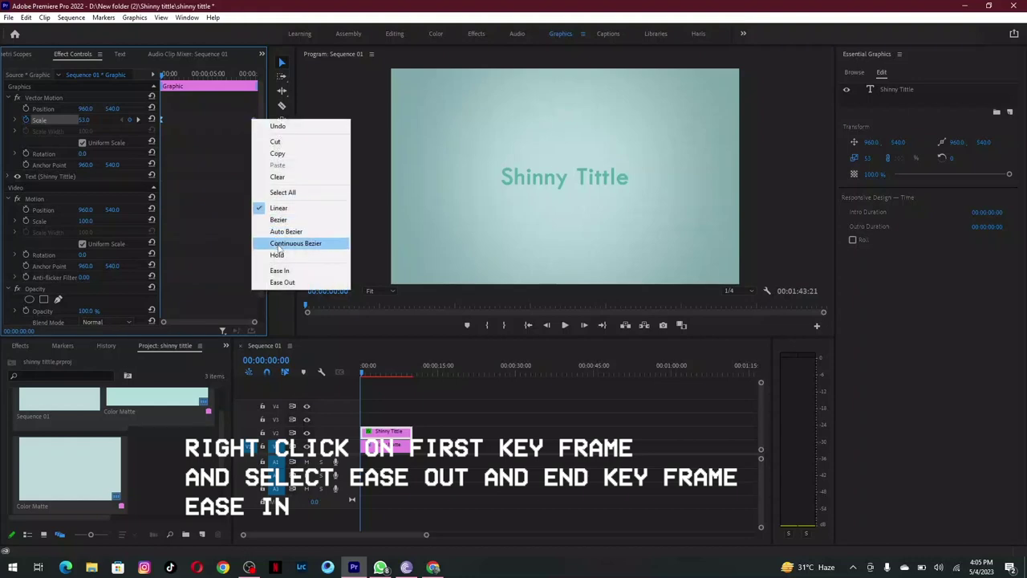
click(282, 271)
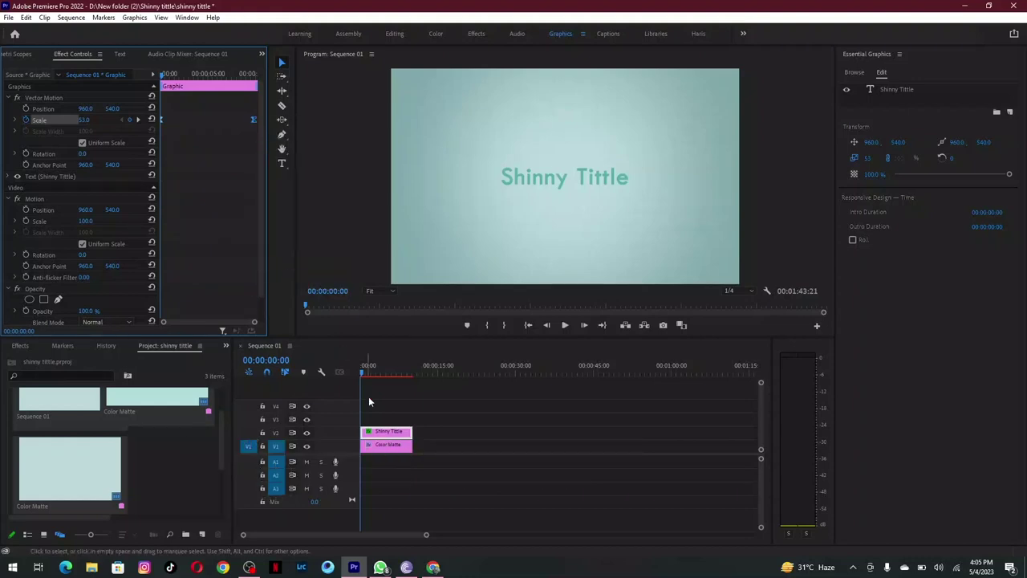
Alt-drag copies of the Shinny Tittle clip onto V3 and V4 above the original.
alt+drag(385, 437, 384, 405)
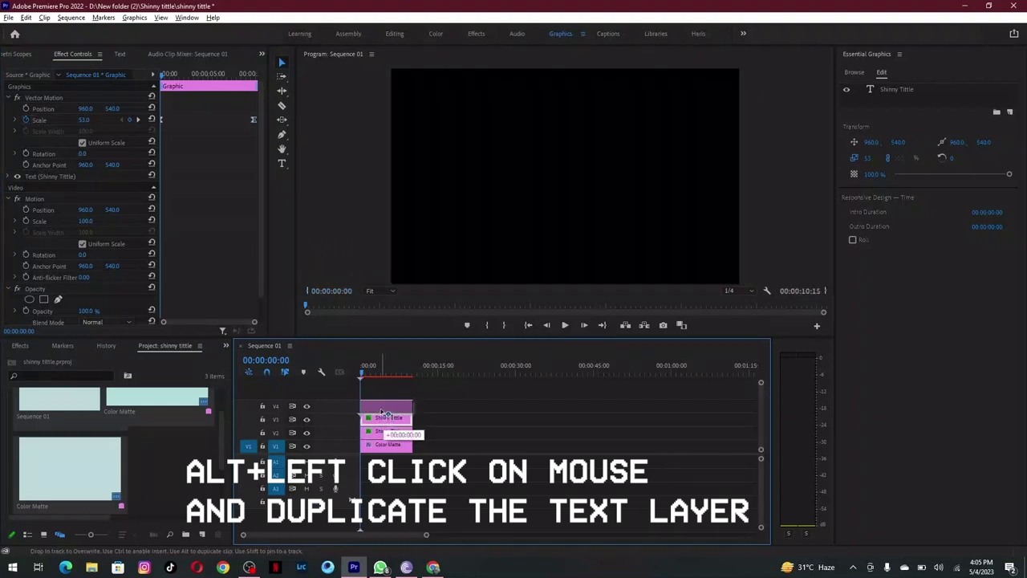
click(383, 432)
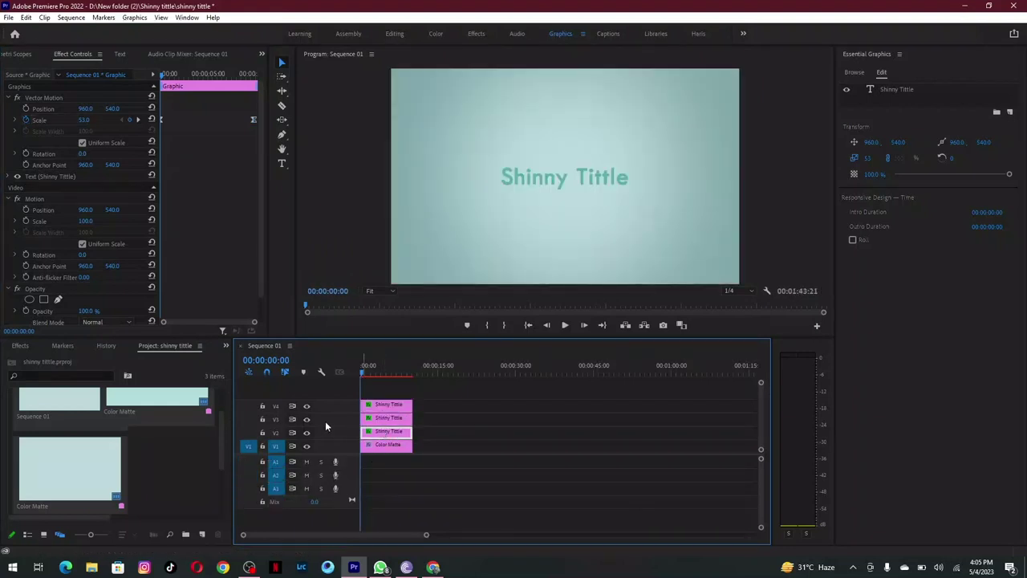
click(225, 346)
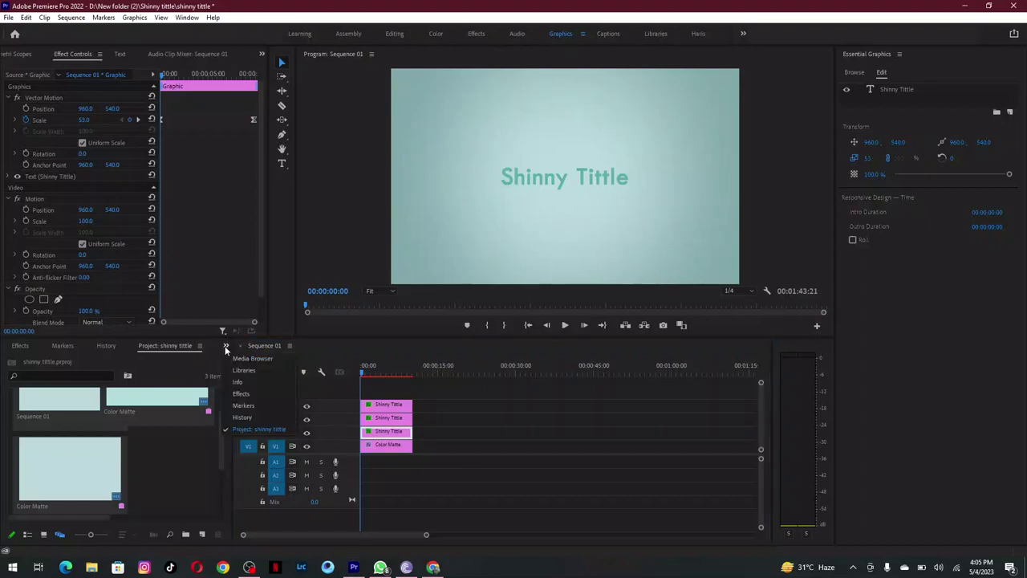
Apply Gaussian Blur to the V2 title clip from the Effects panel.
click(242, 399)
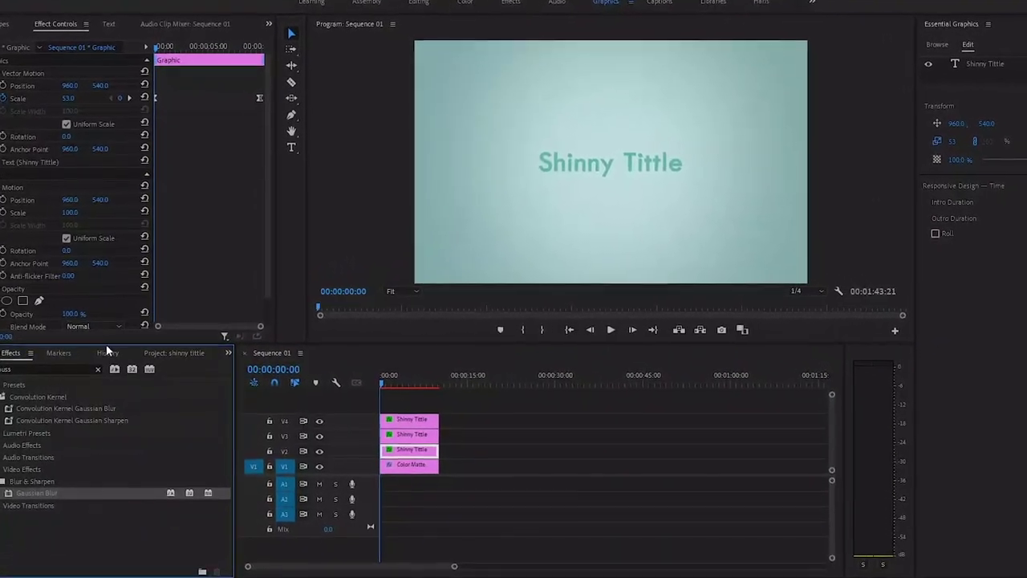
click(99, 367)
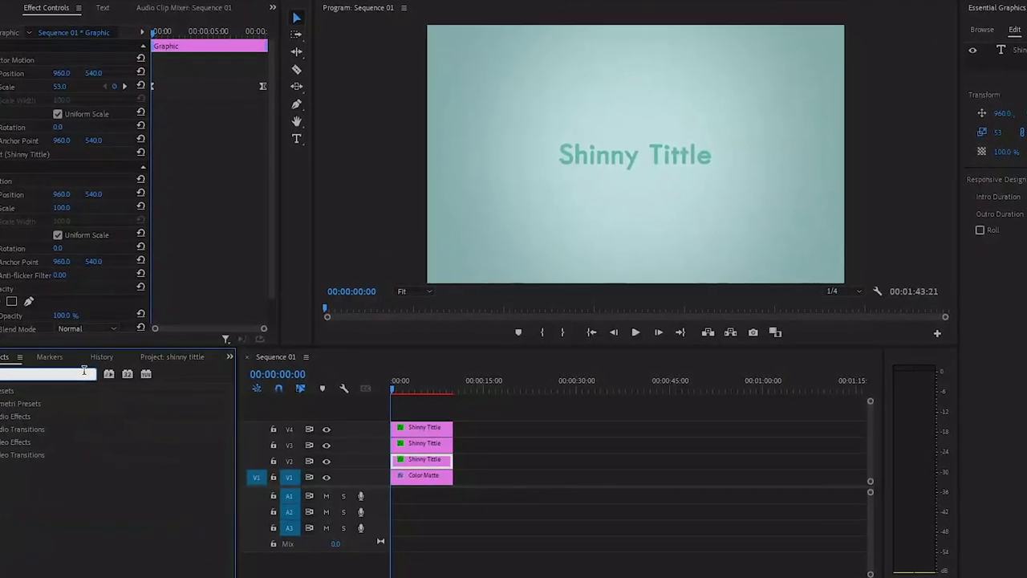
click(7, 388)
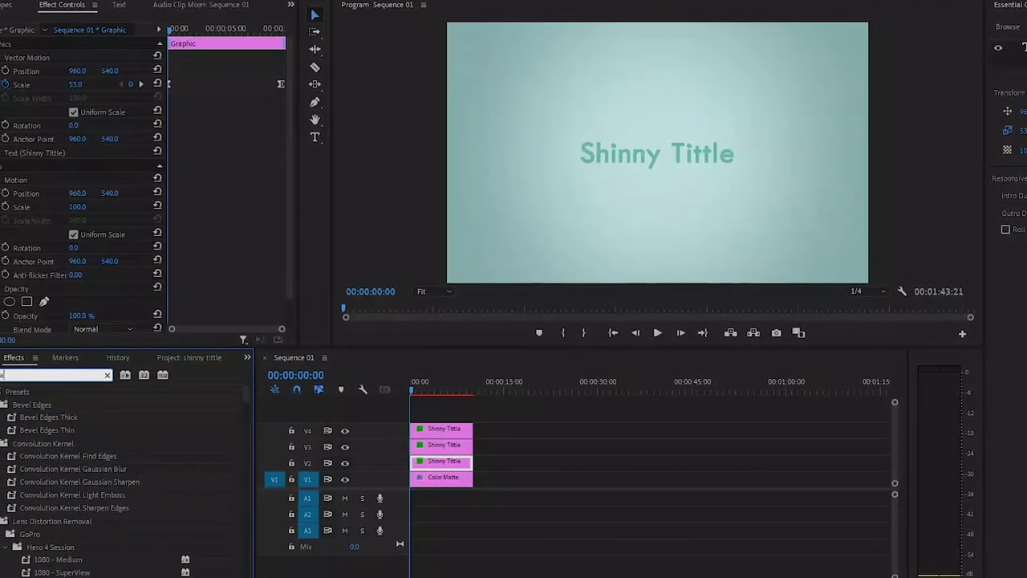
text(gauss)
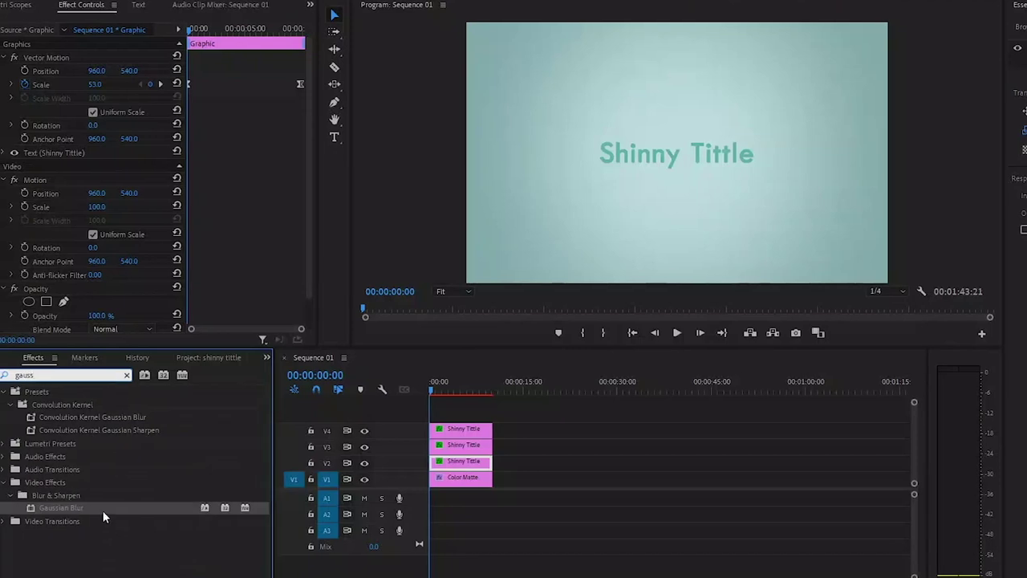
mouse_move(103, 518)
mouse_down()
mouse_move(478, 476)
mouse_move(472, 464)
mouse_up()
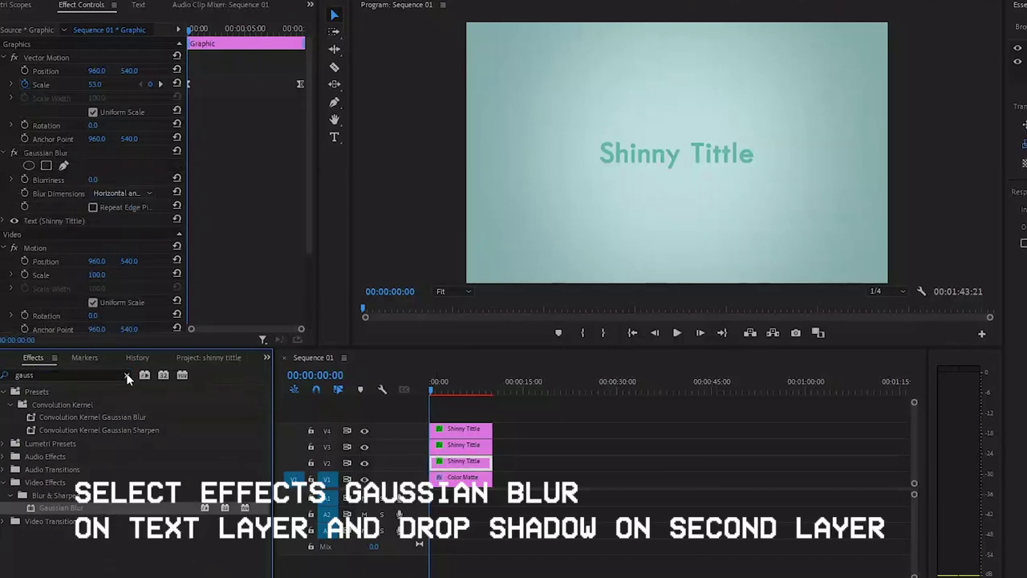
Apply Drop Shadow to the V3 title copy.
click(126, 375)
text(drop)
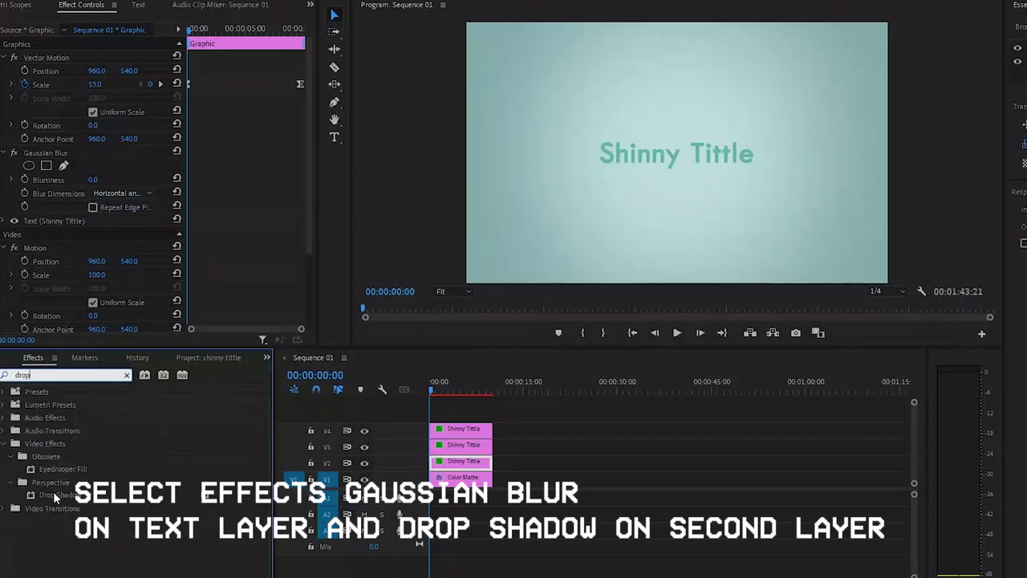
click(54, 495)
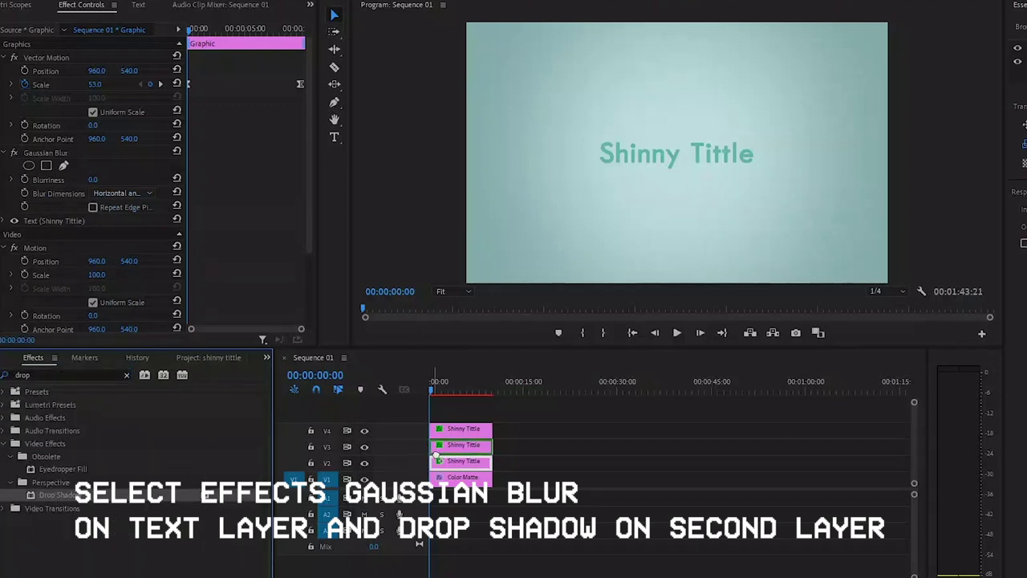
drag(407, 480, 446, 452)
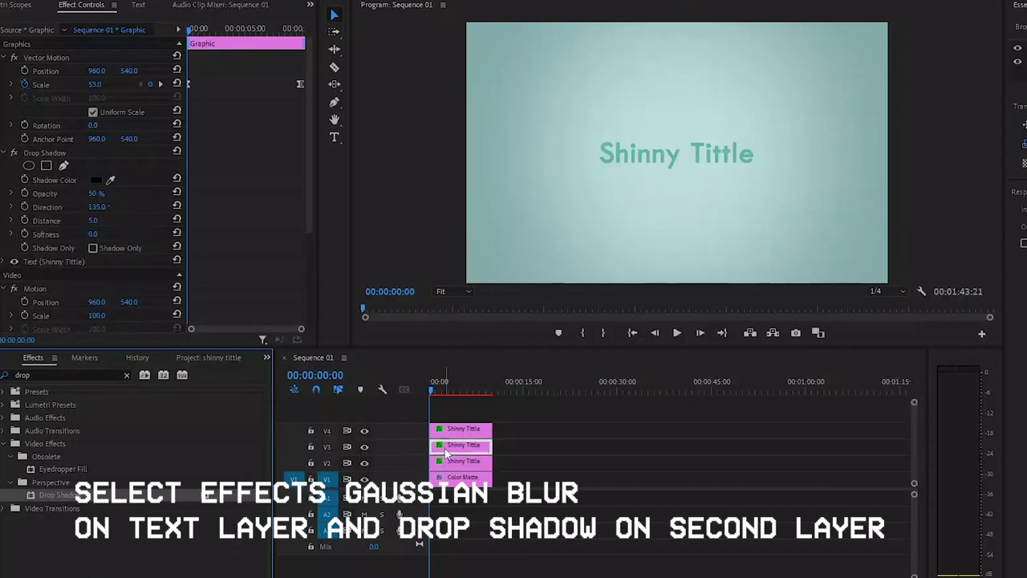
Move the playhead to 00:00:07:50 and select the top title copy on V4.
click(464, 389)
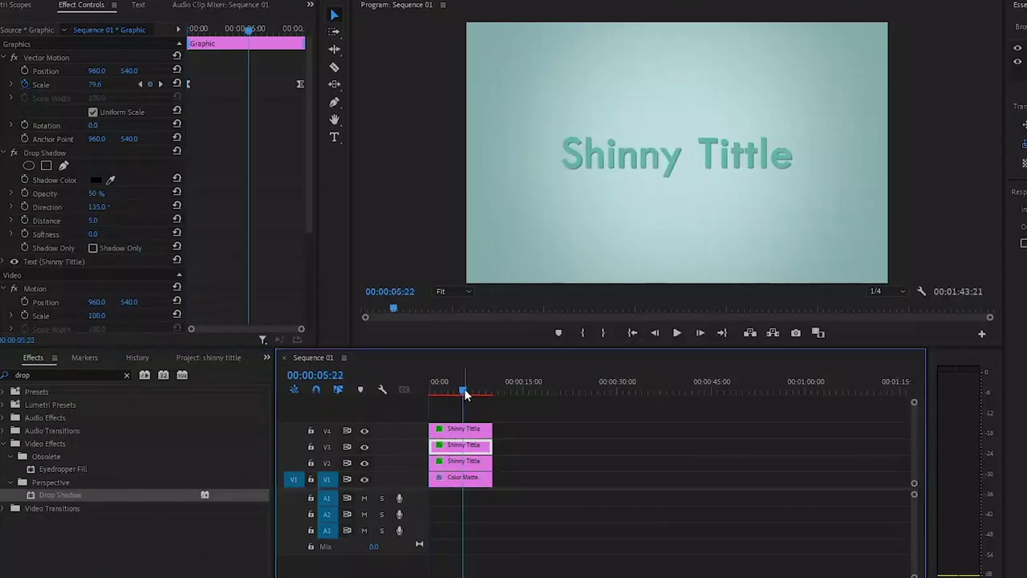
drag(464, 394, 479, 395)
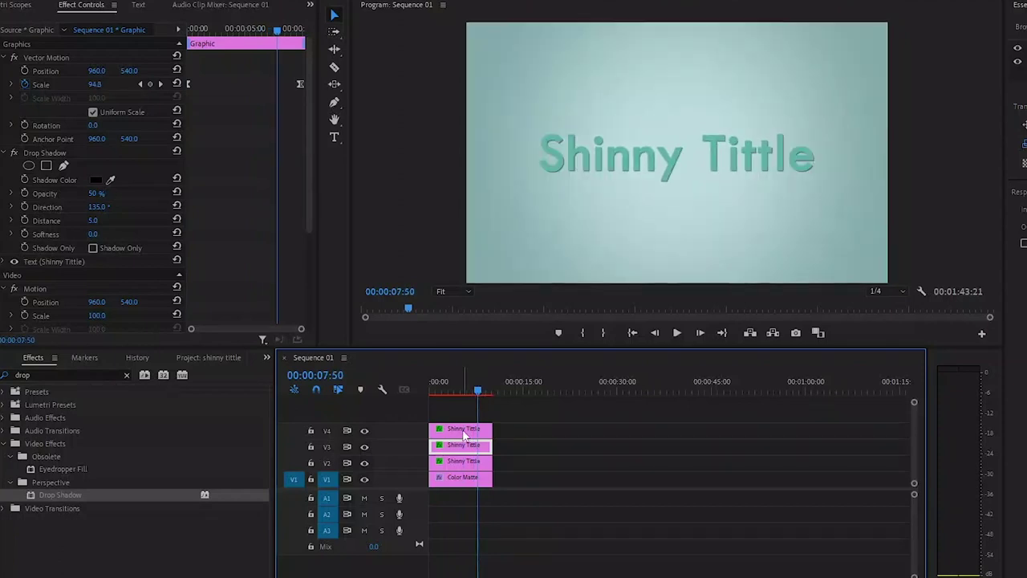
click(472, 428)
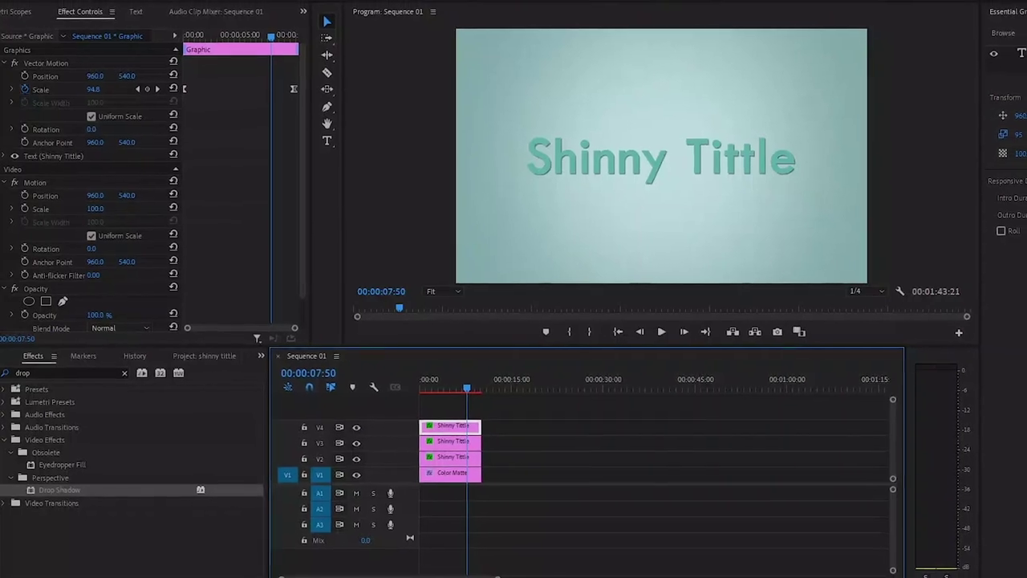
Set the V4 title copy's text fill to white and pick the pen mask tool under Opacity.
click(991, 63)
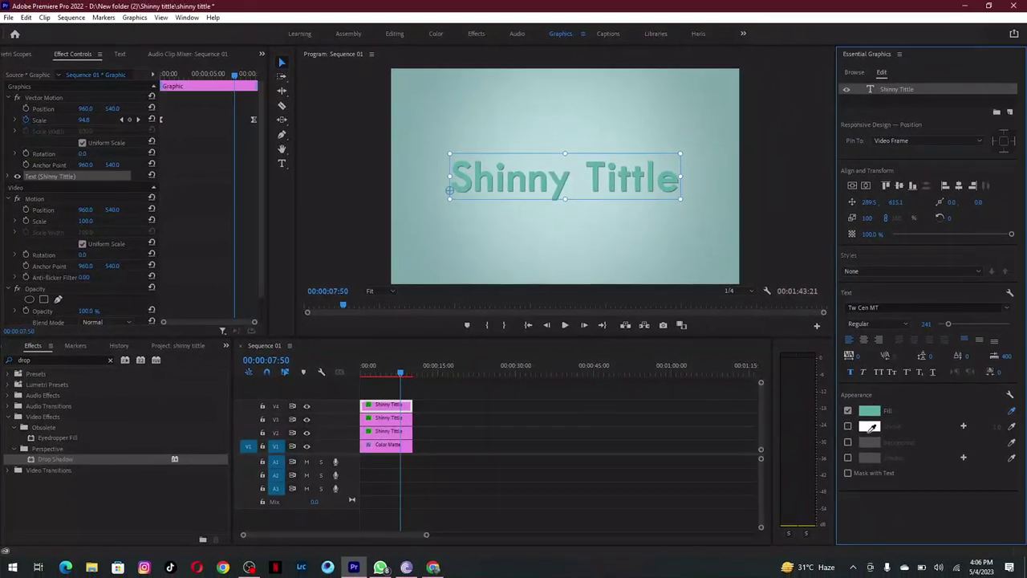
click(905, 415)
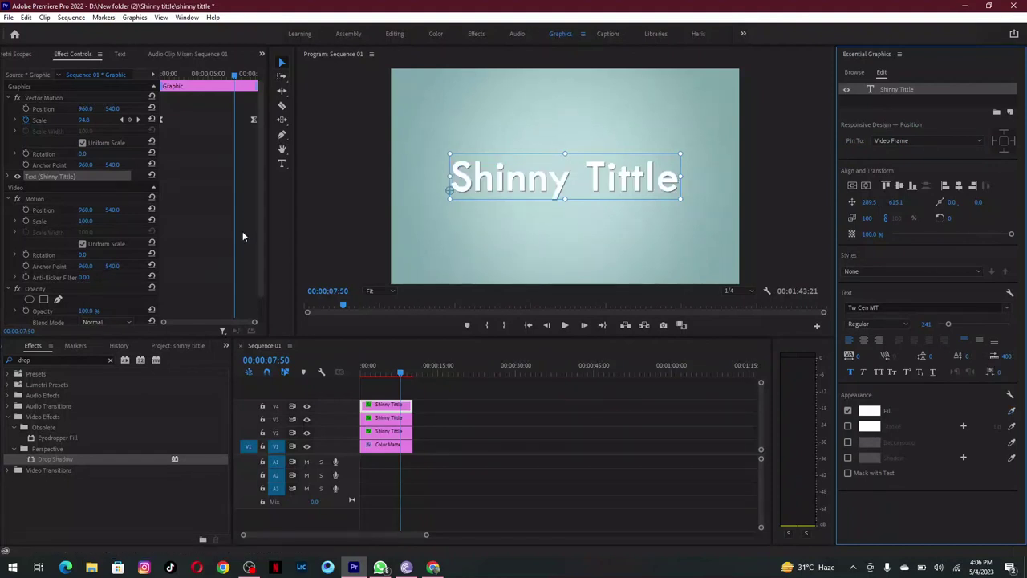
drag(258, 199, 261, 231)
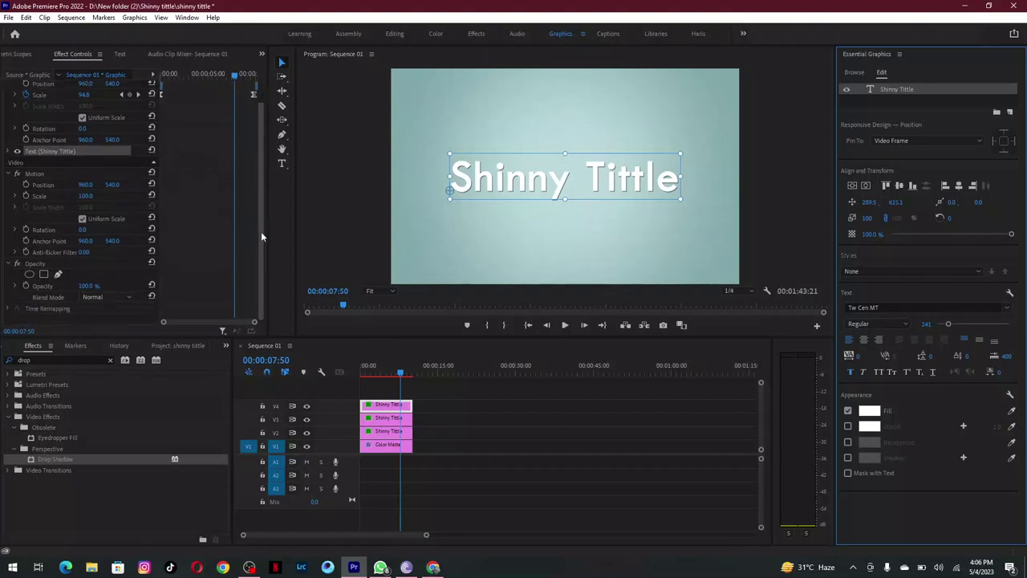
Draw a narrow slanted four-point opacity mask left of the title and keyframe its Mask Path at 00:00:07:50.
click(57, 273)
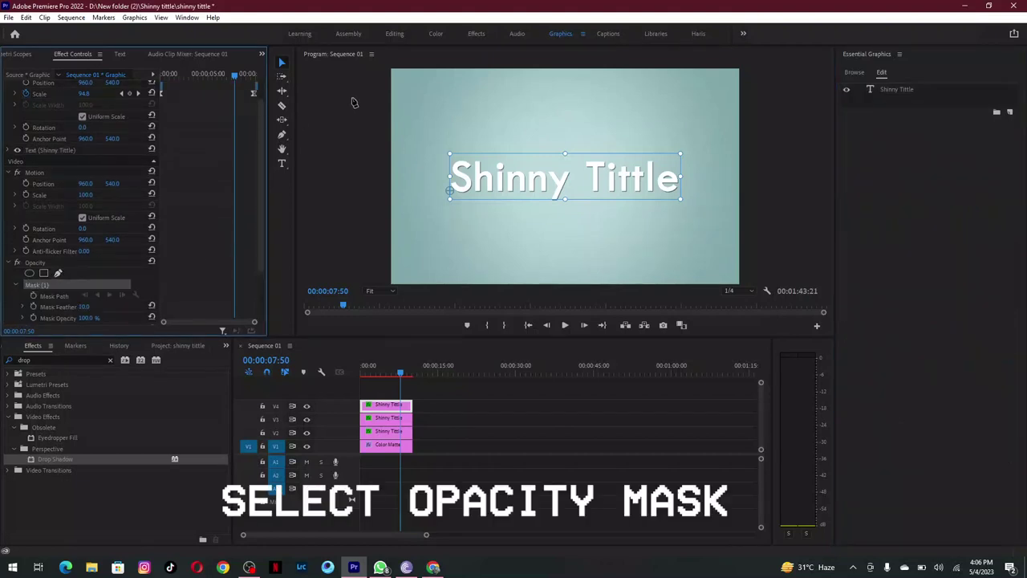
click(405, 134)
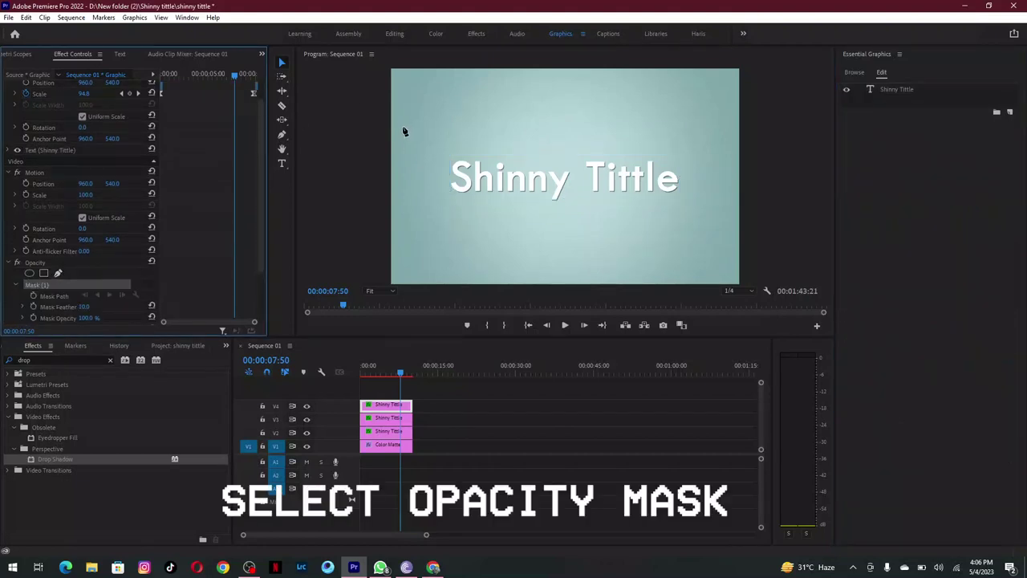
click(404, 131)
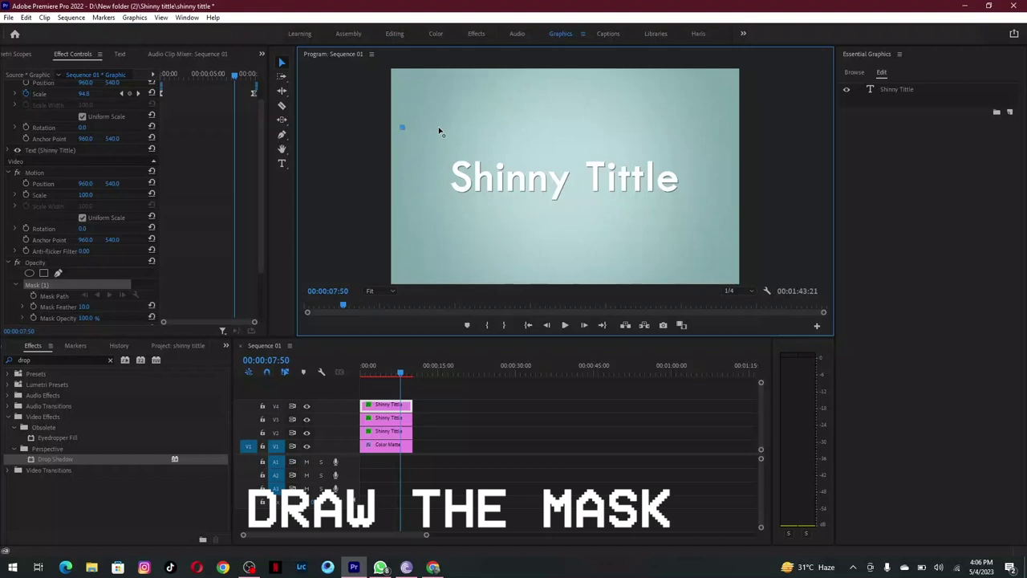
click(431, 211)
click(403, 128)
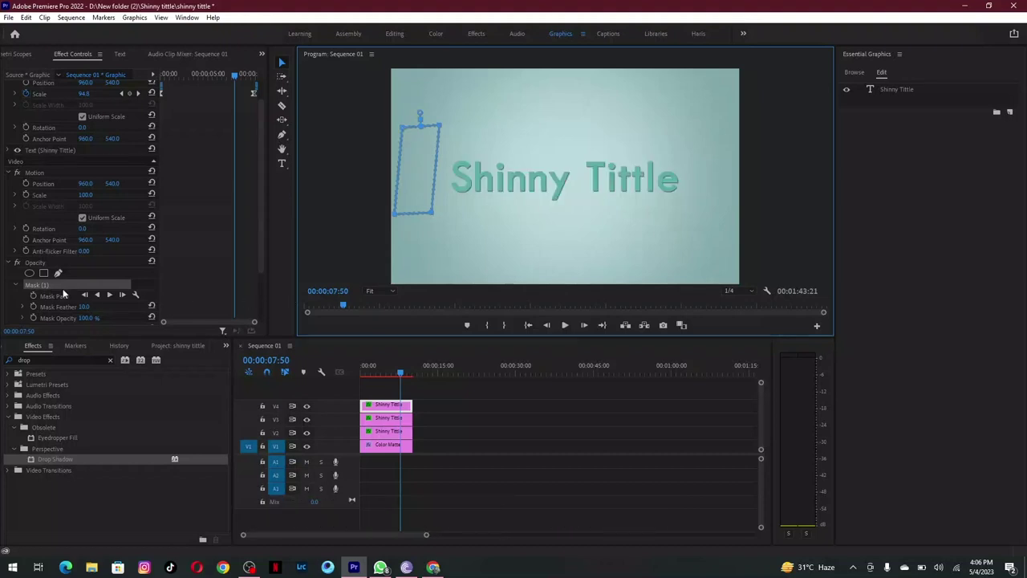
click(32, 296)
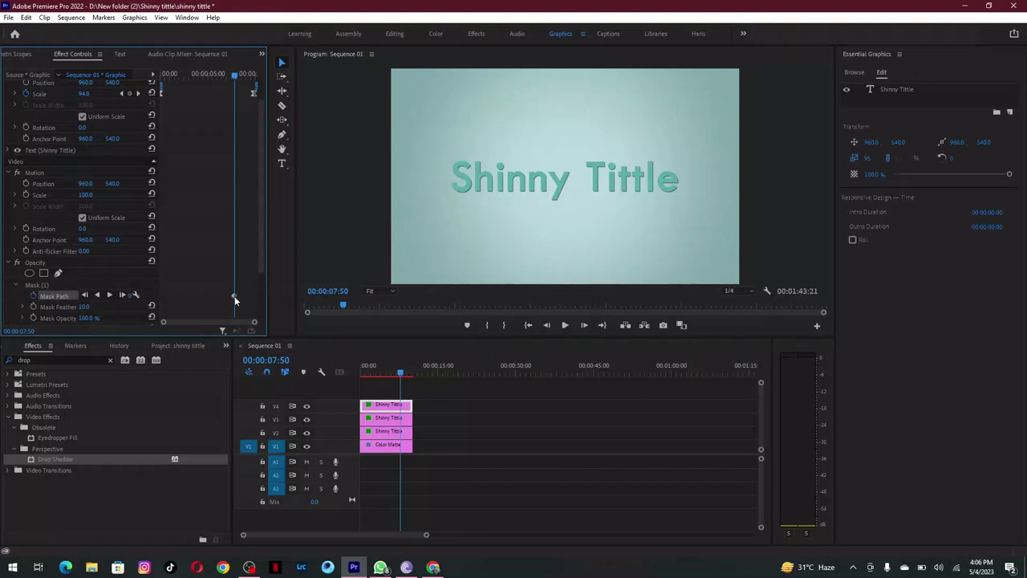
Keyframe the mask moving from left of the title to just past its right end.
drag(233, 295, 167, 302)
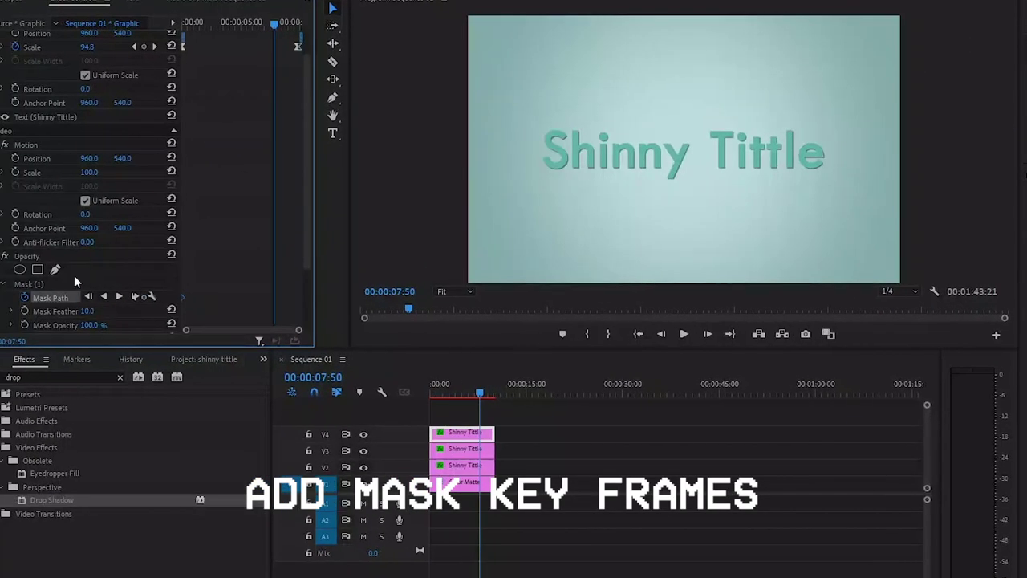
click(73, 282)
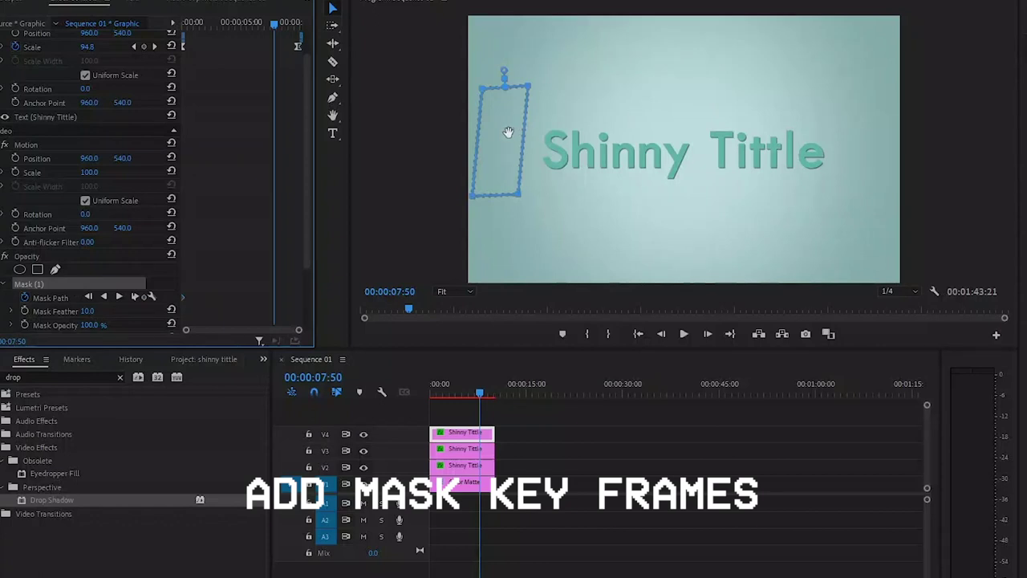
click(508, 132)
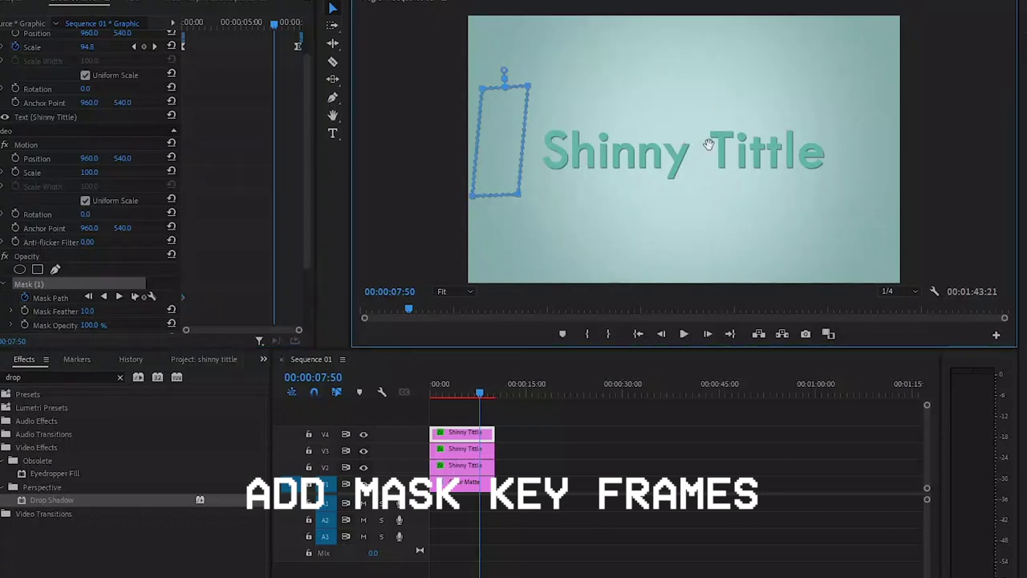
drag(708, 144, 844, 146)
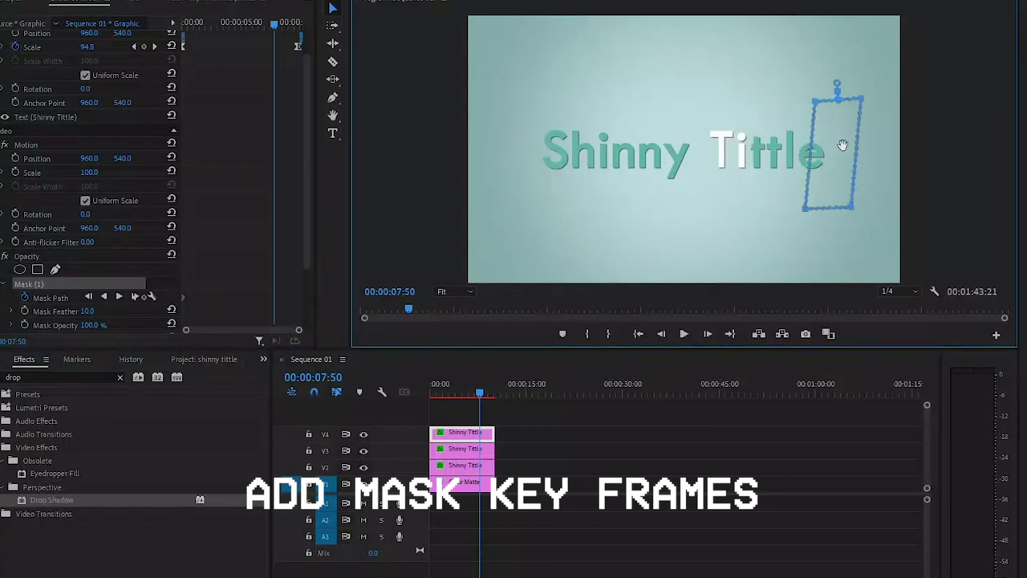
drag(844, 145, 875, 145)
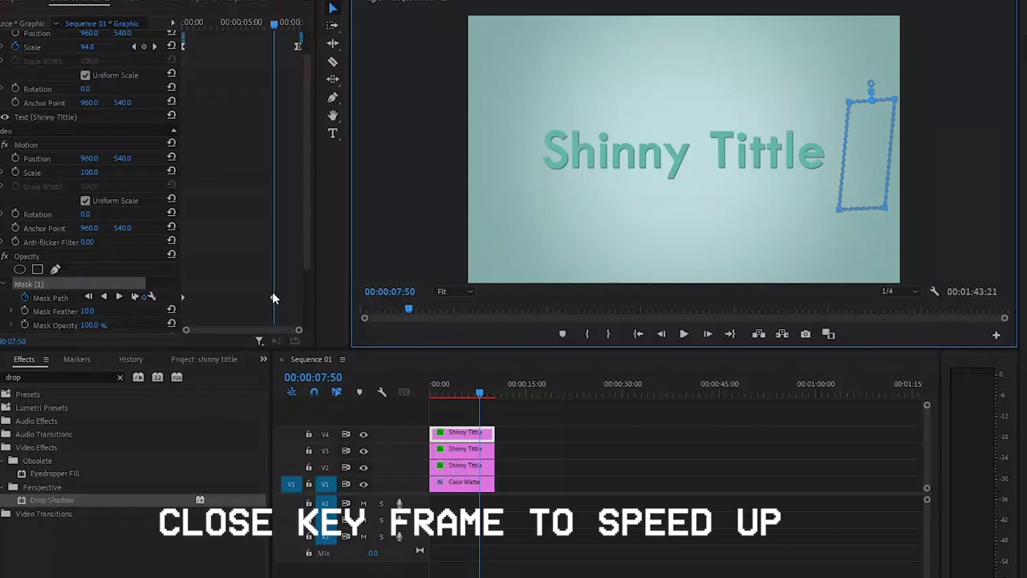
Pull the two Mask Path keyframes closer together and set Mask Feather to 30.
drag(273, 296, 245, 297)
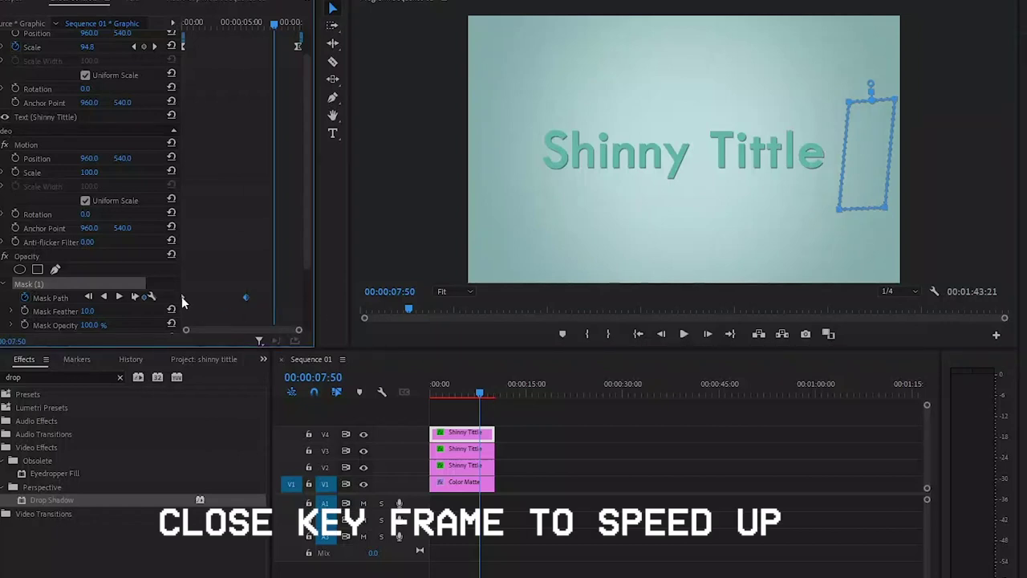
drag(183, 298, 223, 298)
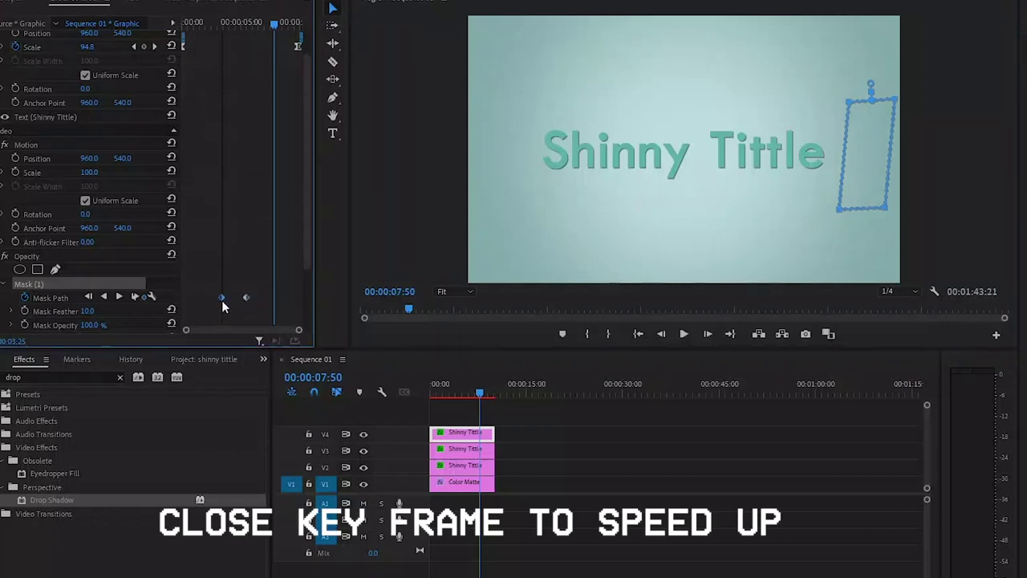
click(104, 312)
text(30)
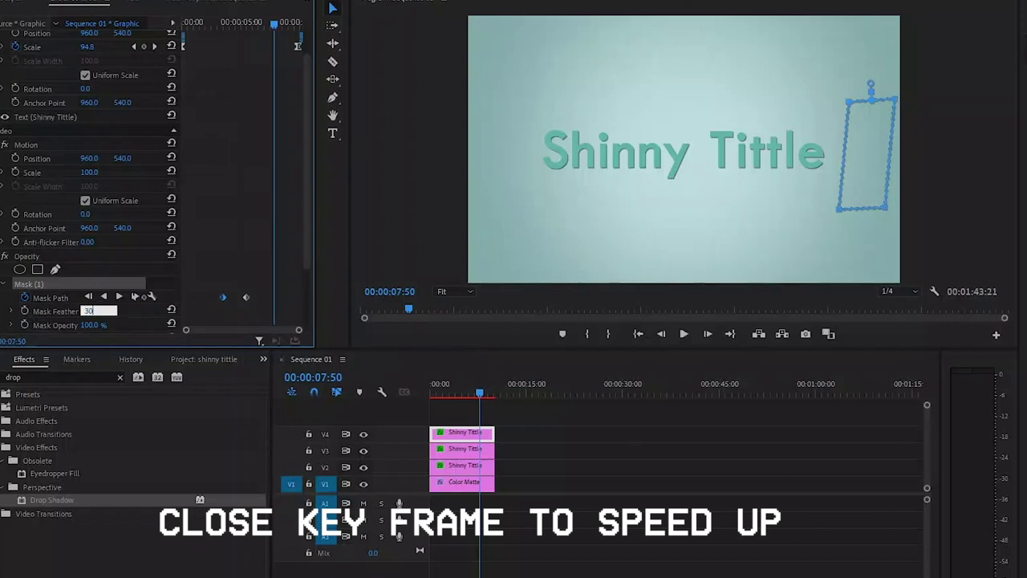
key(Return)
drag(480, 393, 428, 394)
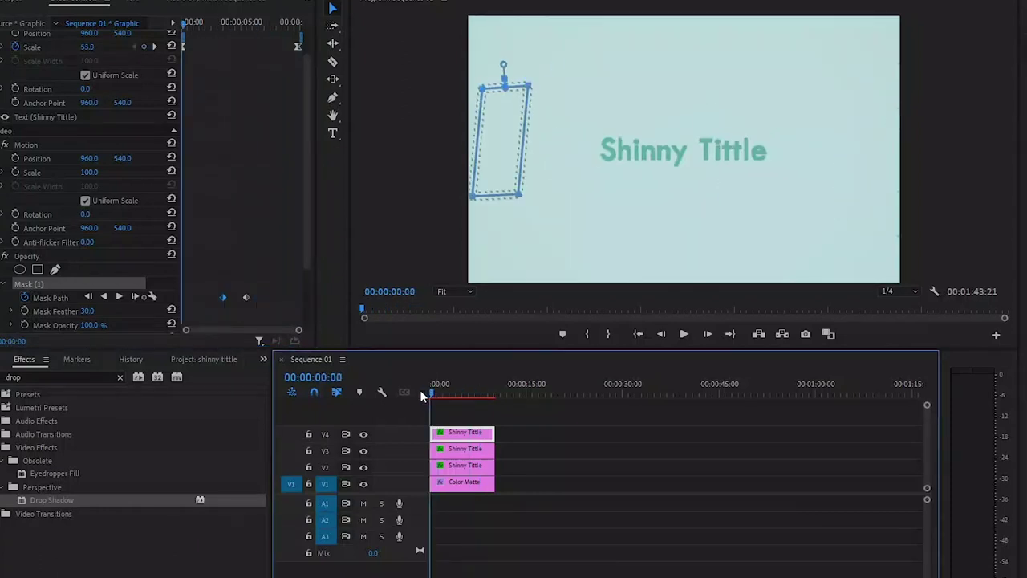
Preview the shine animation, then set the glow copy's Gaussian Blur Blurriness to 250.
key(space)
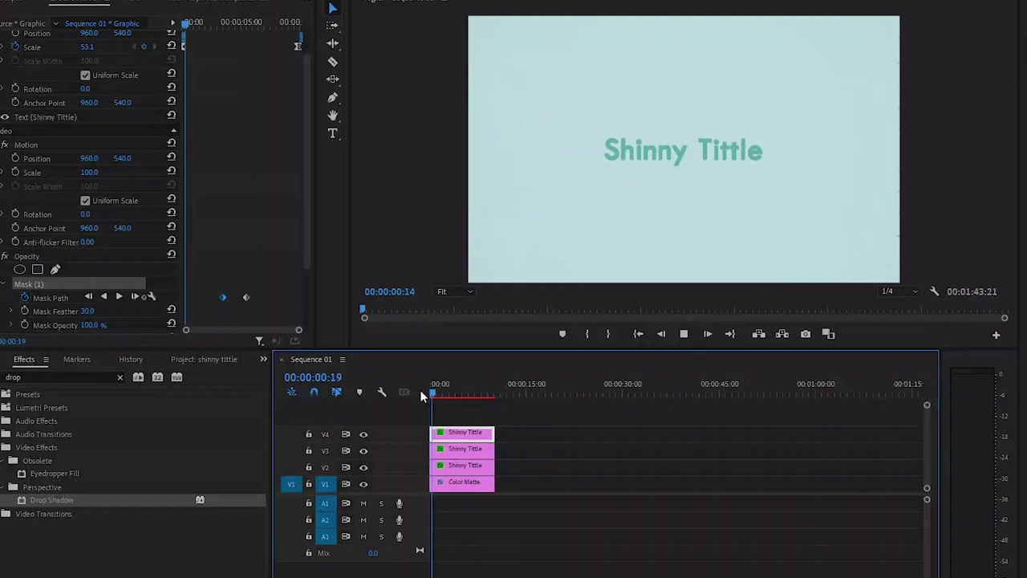
key(space)
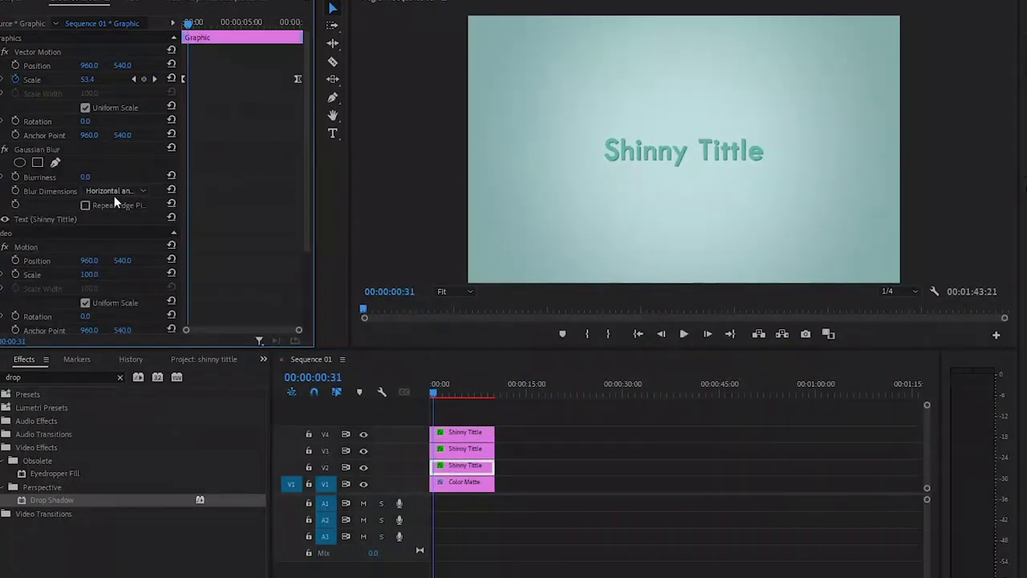
click(98, 174)
text(250)
key(Return)
Remove the old Scale keyframes and enlarge the blurred title copy to a scale of 411.
drag(299, 61, 170, 106)
key(Delete)
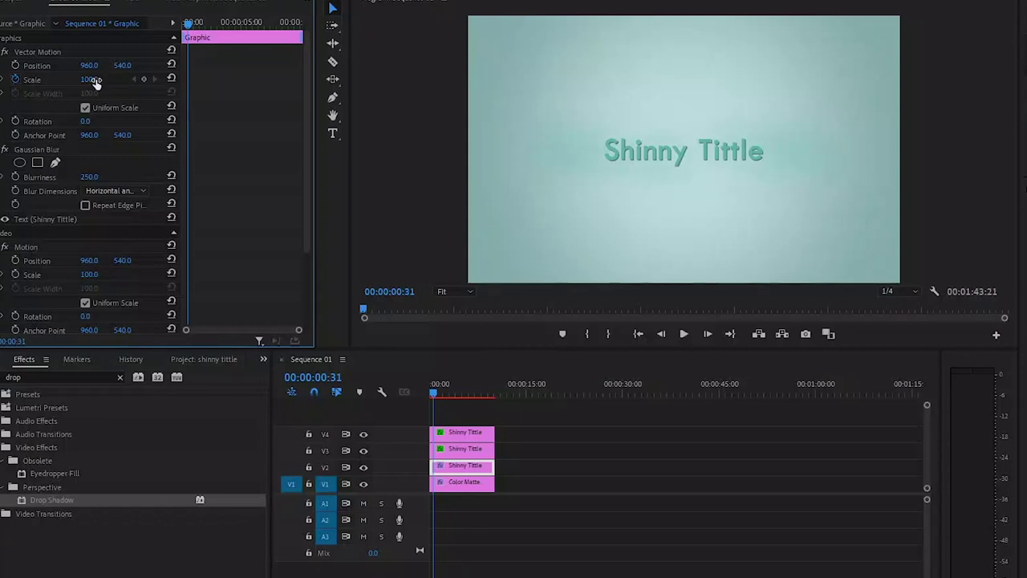
drag(95, 84, 129, 80)
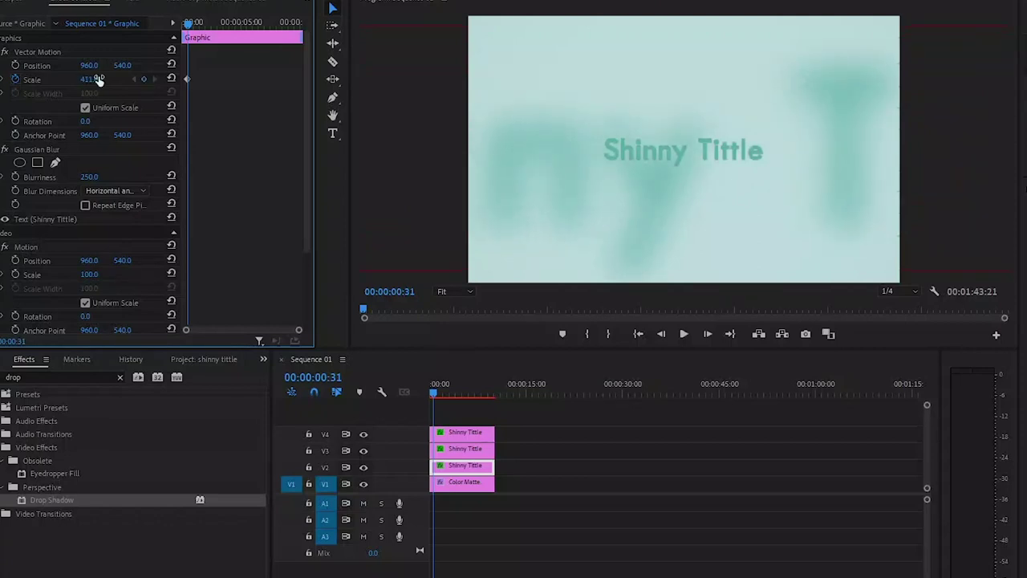
Keyframe the glow layer's Position, starting off to the left at X -1043 and moving right.
click(15, 65)
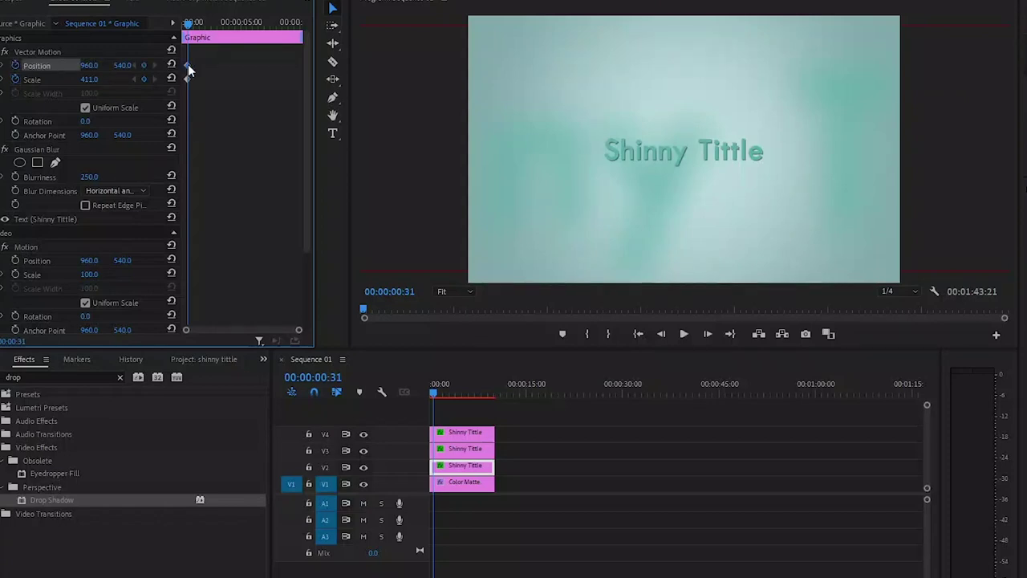
drag(187, 65, 295, 68)
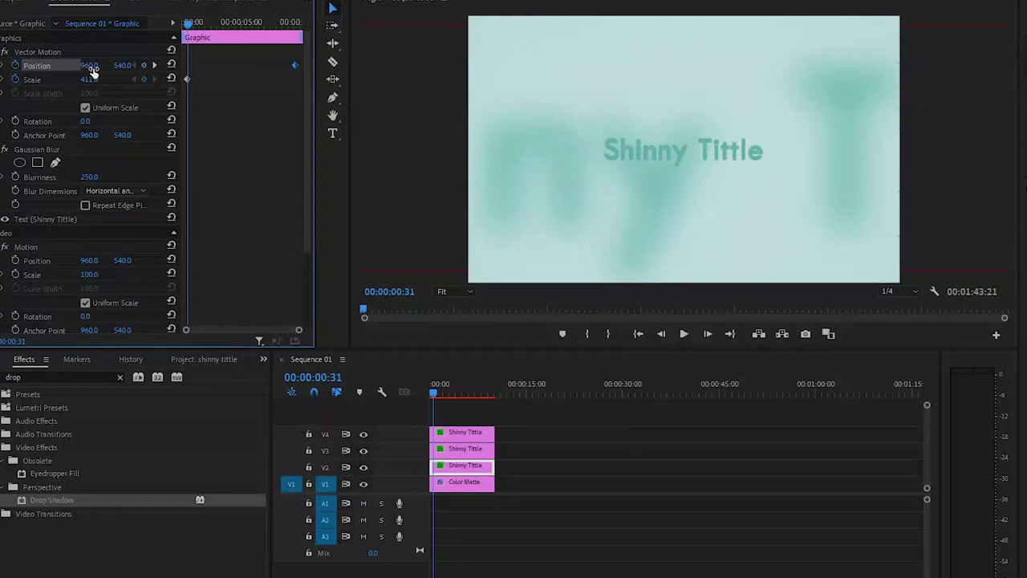
drag(91, 66, 25, 65)
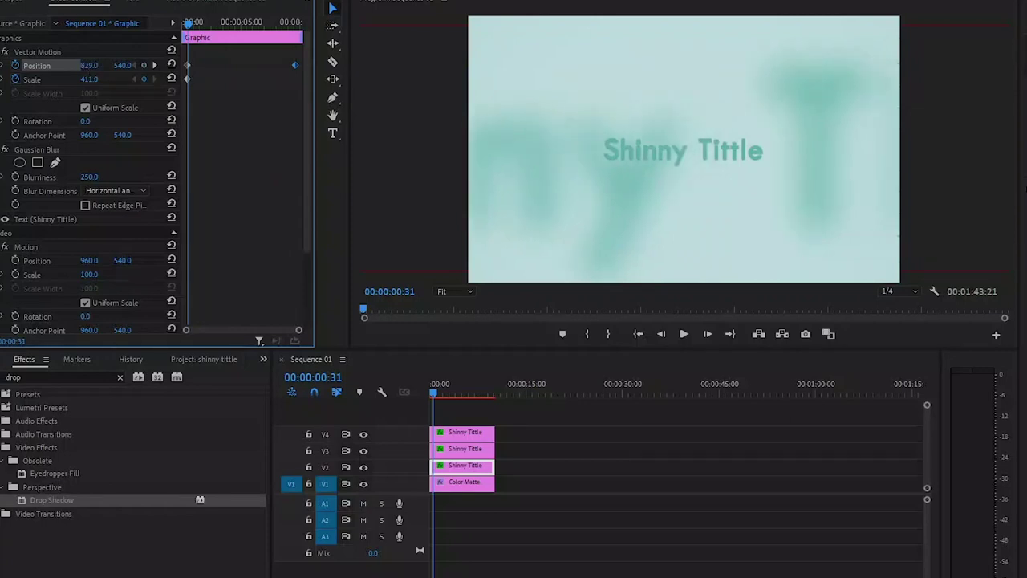
drag(91, 65, 40, 65)
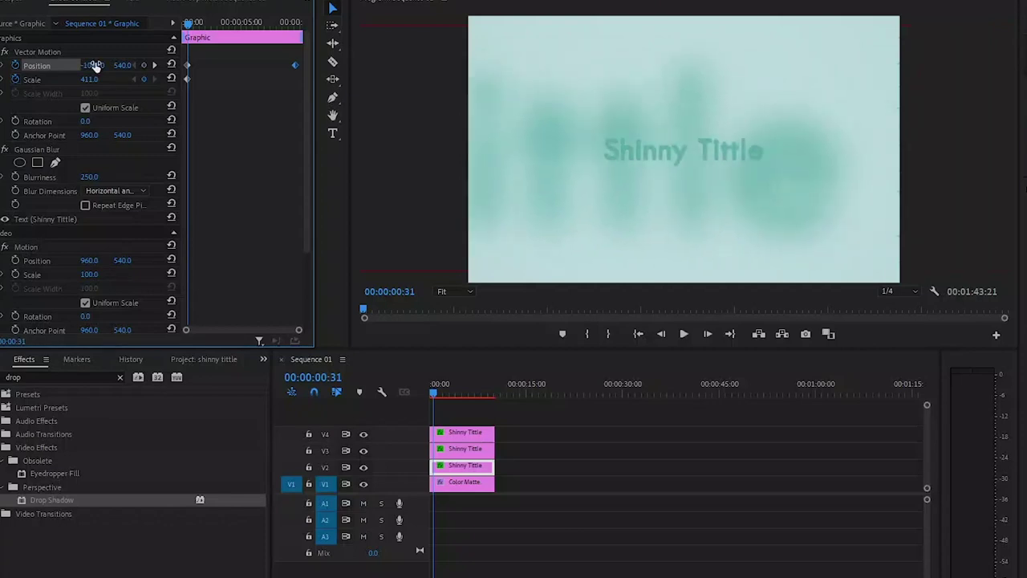
Play back the glow sweep and set Scale to 1282 at the first keyframe.
drag(187, 22, 170, 24)
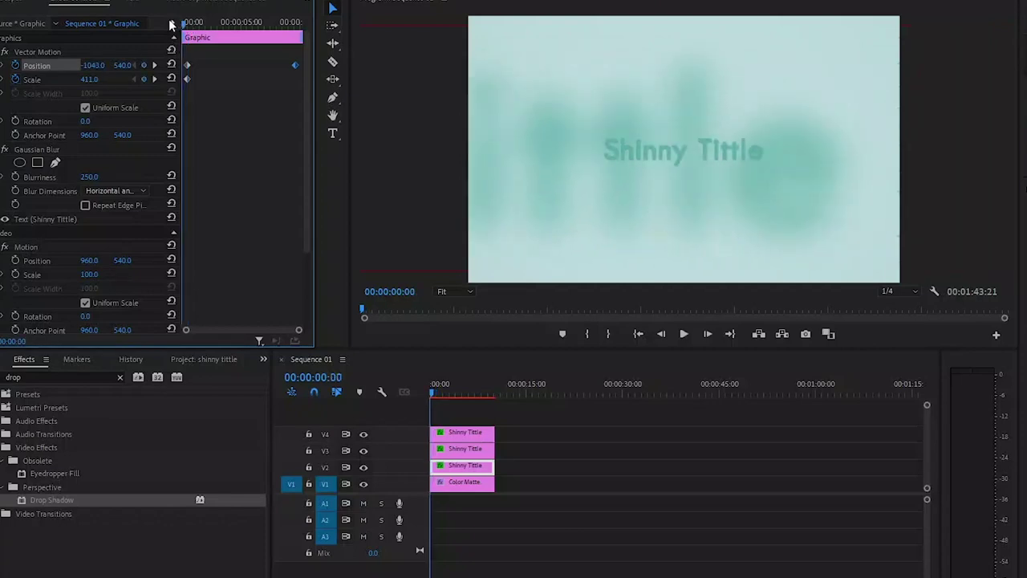
key(space)
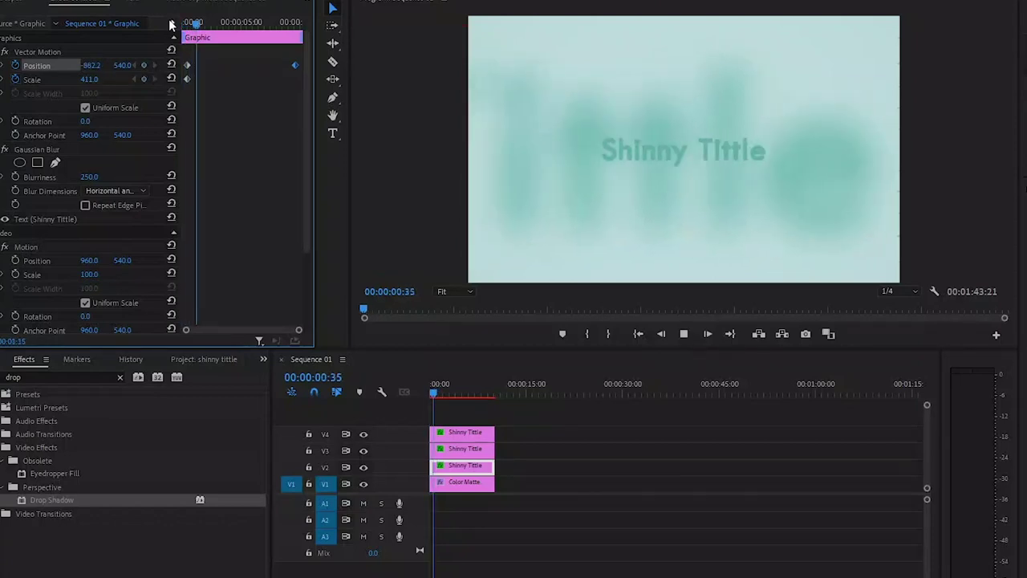
key(space)
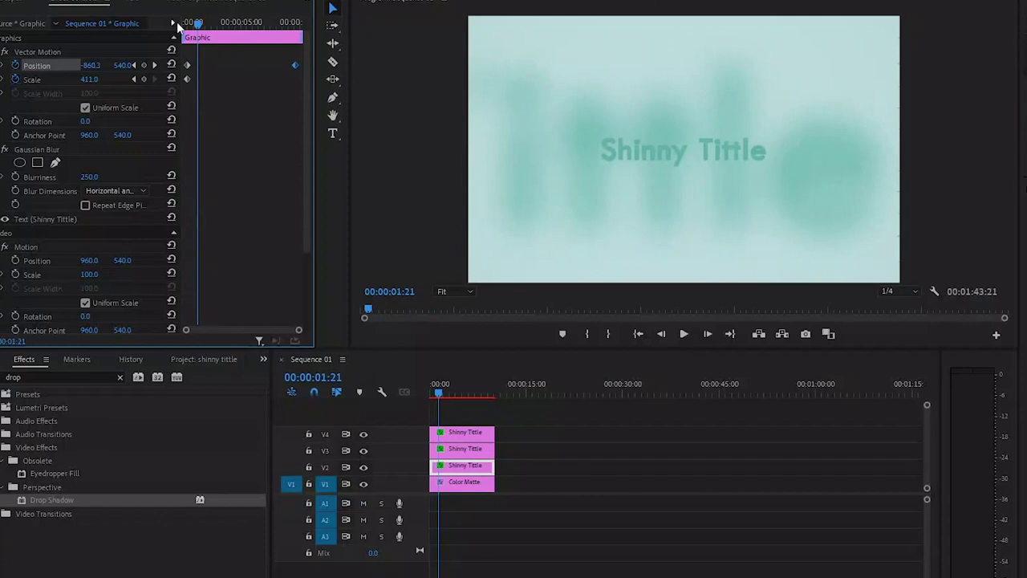
click(177, 22)
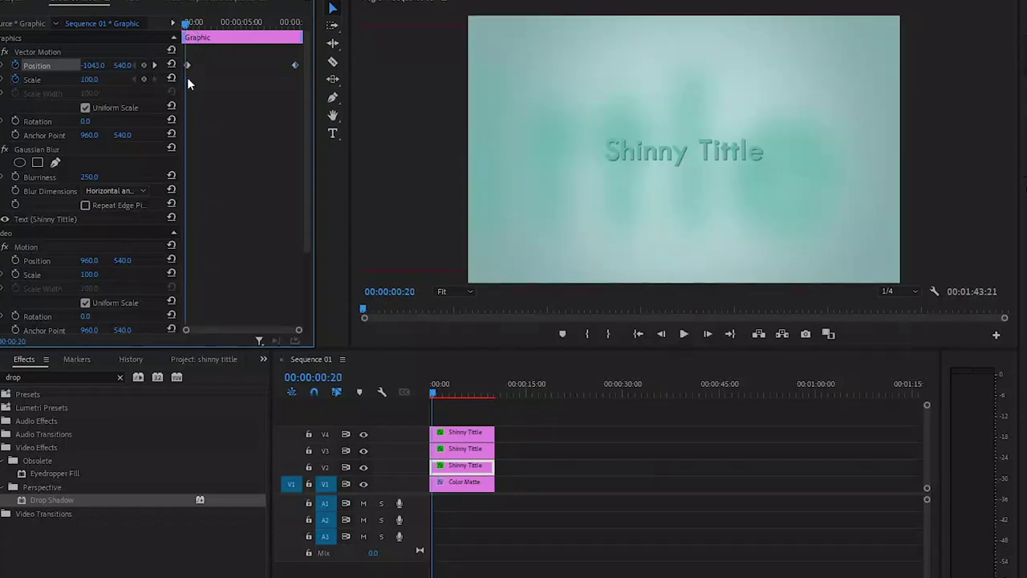
drag(90, 79, 466, 78)
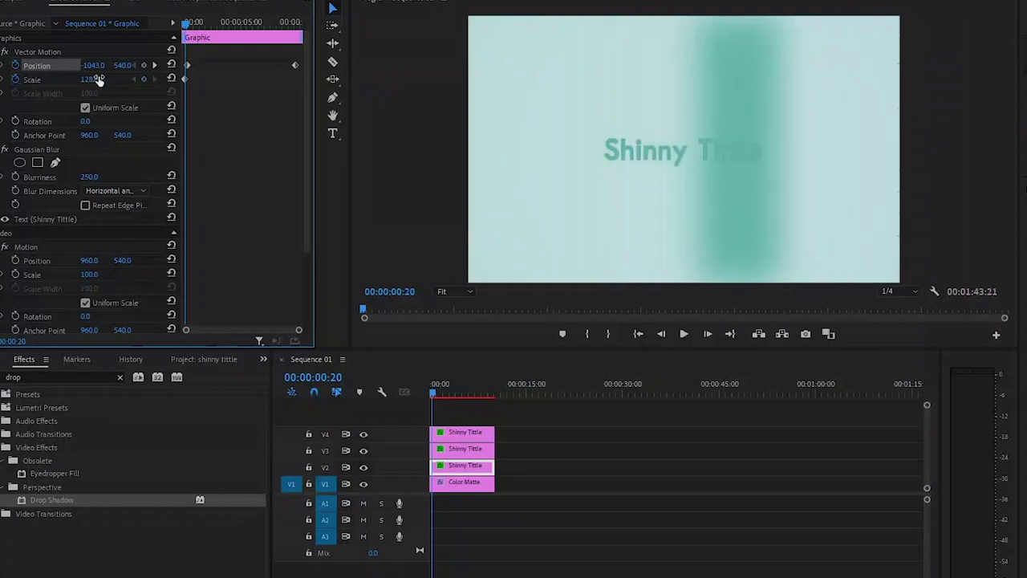
click(185, 24)
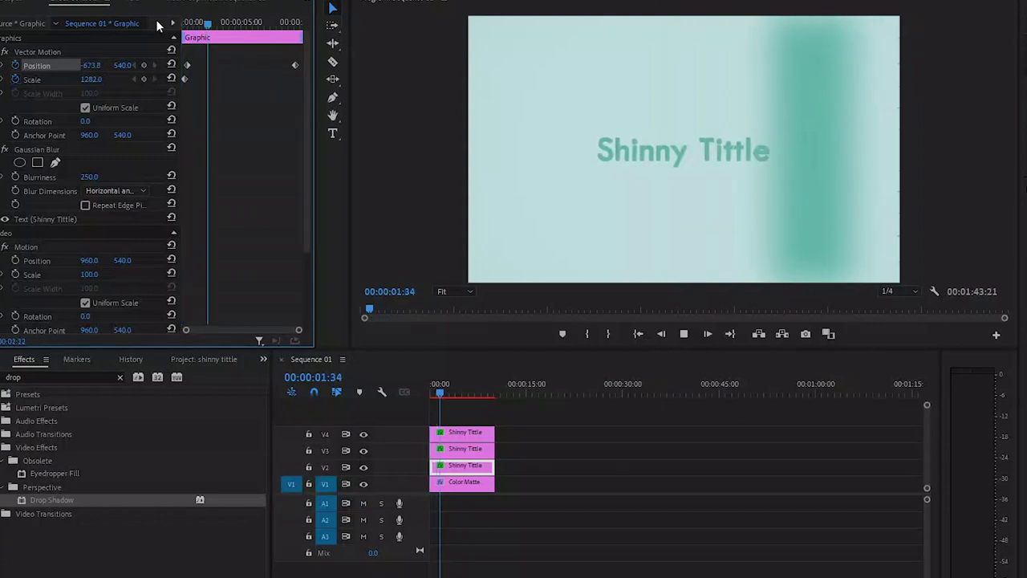
key(space)
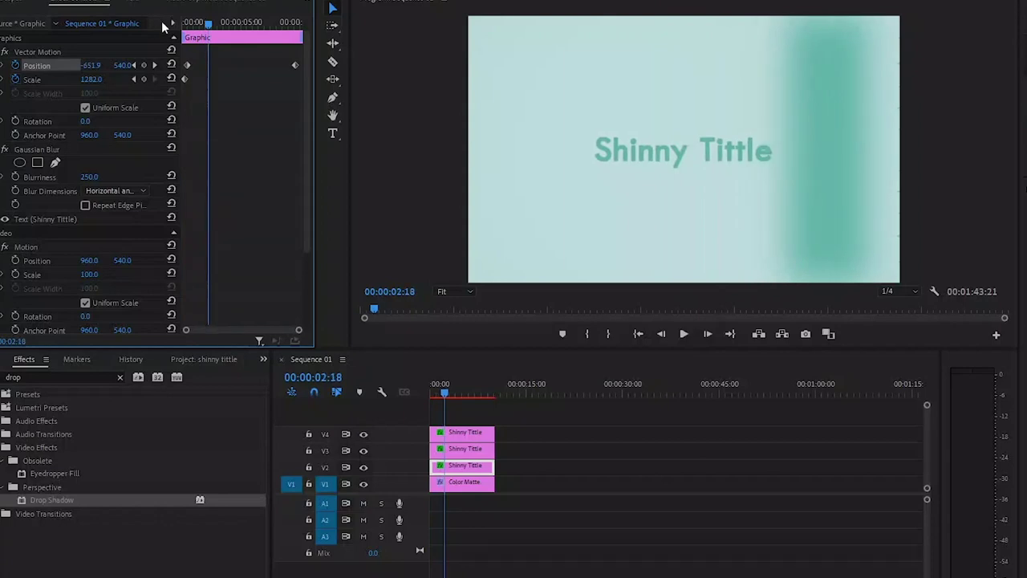
Set the glow title copy's clip Opacity to 70% in Effect Controls.
scroll(92, 240, down, 3)
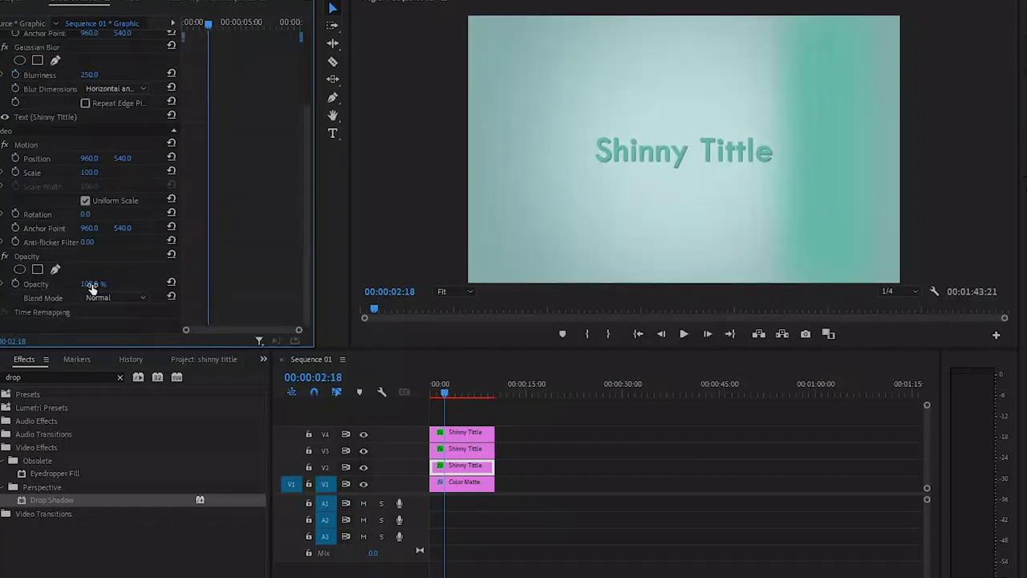
click(94, 283)
text(70)
key(Return)
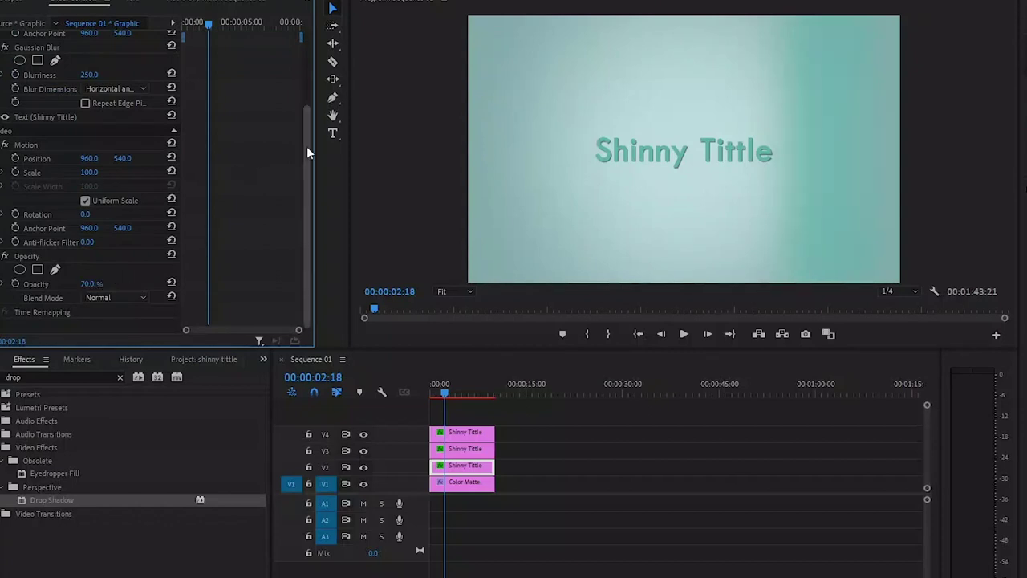
drag(307, 146, 307, 59)
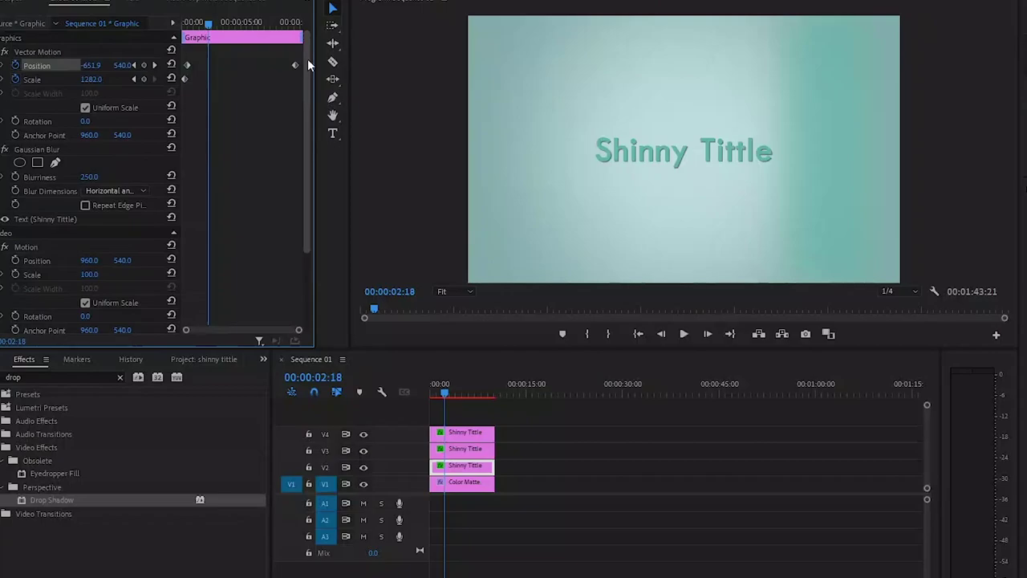